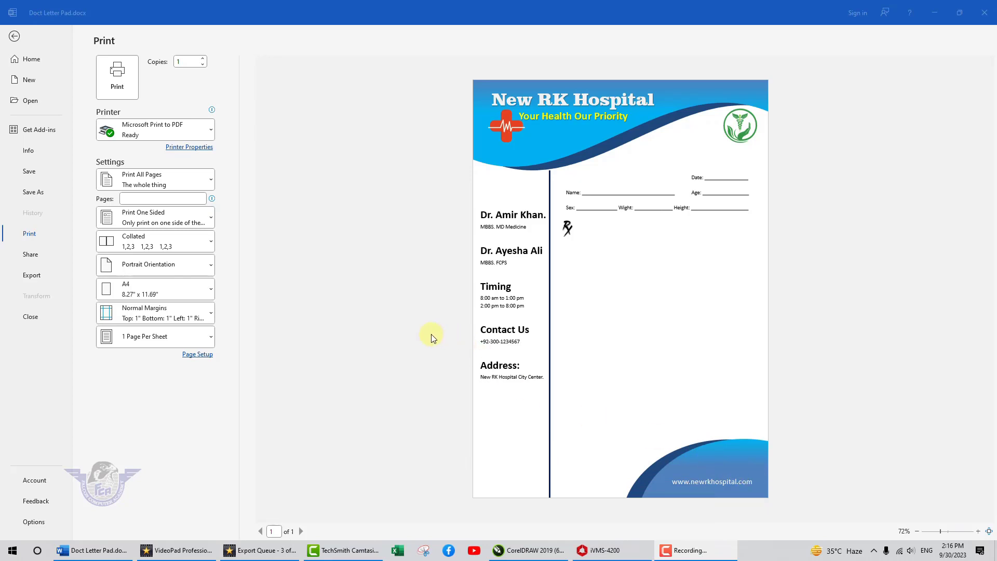
- Exit print preview so Doct Letter Pad.docx is back in editing
left_click(376, 318)
key("Escape")
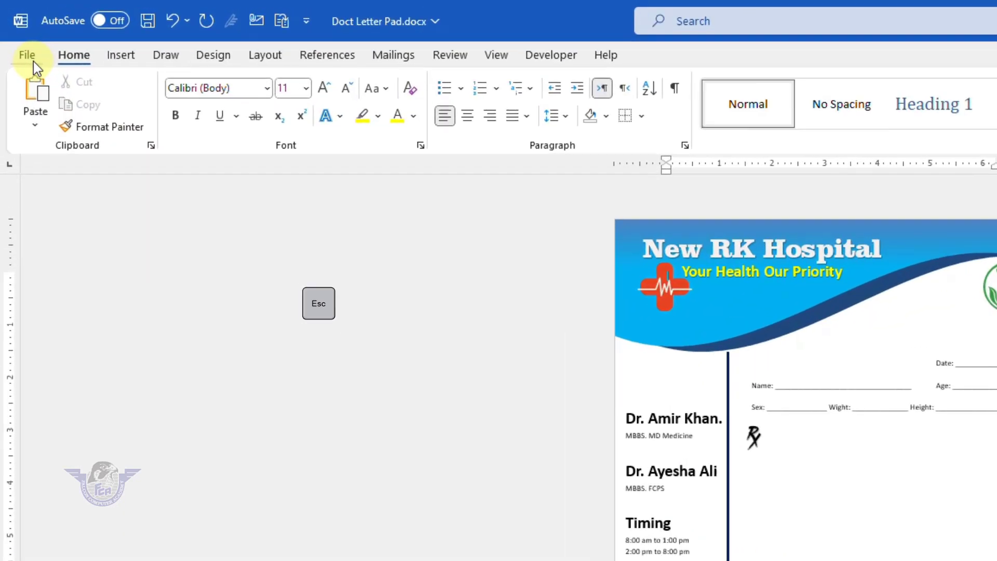
- Create a new blank document
left_click(17, 34)
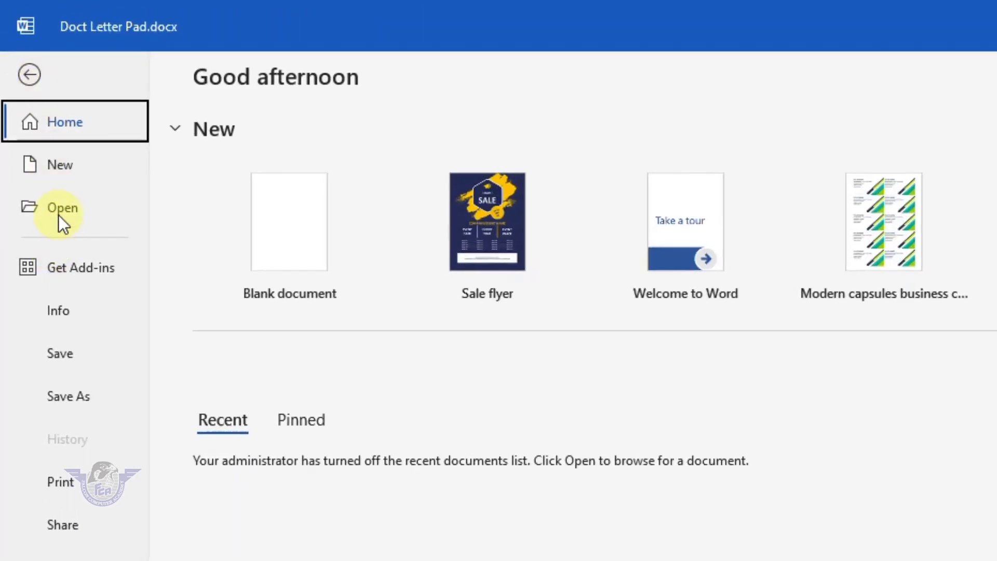
left_click(56, 167)
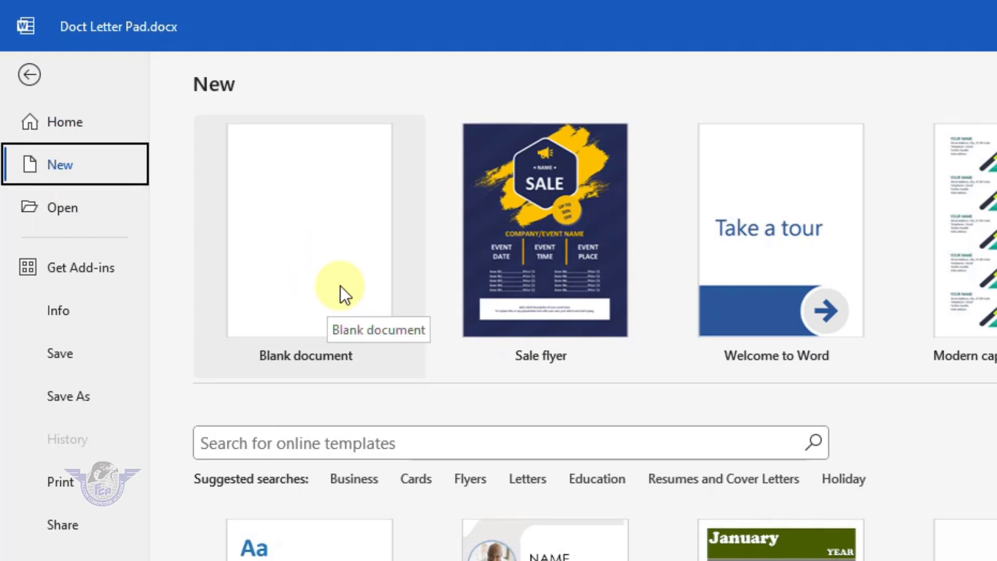
left_click(340, 286)
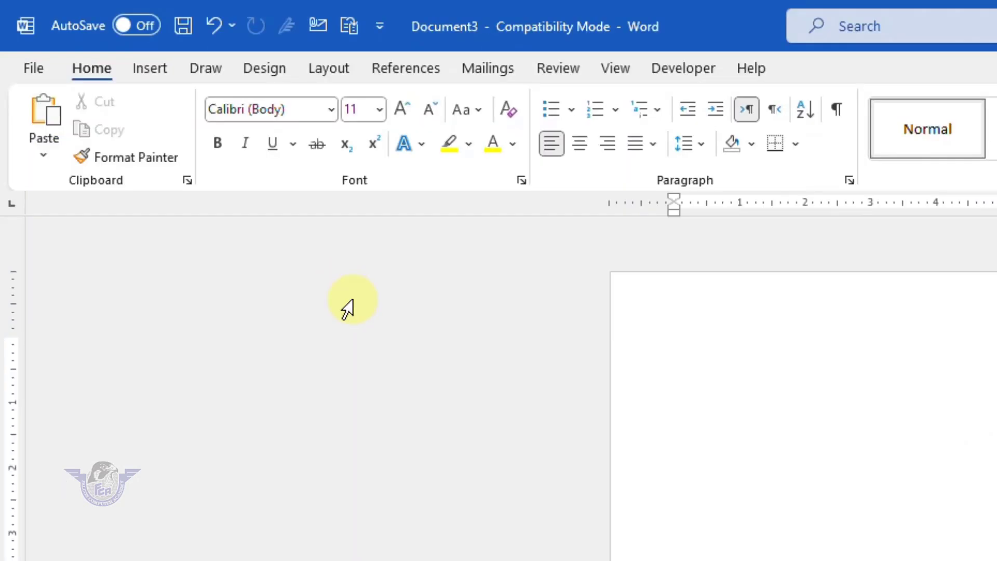
- Save it as 'letter pad 2023 for dr.' and accept the upgrade to the newest format
left_click(27, 70)
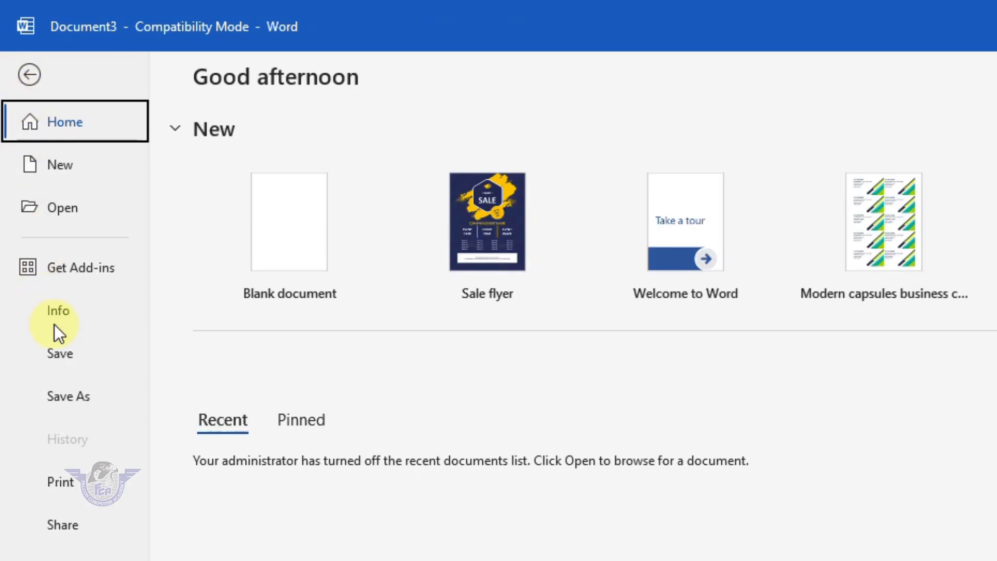
left_click(83, 392)
left_click(275, 410)
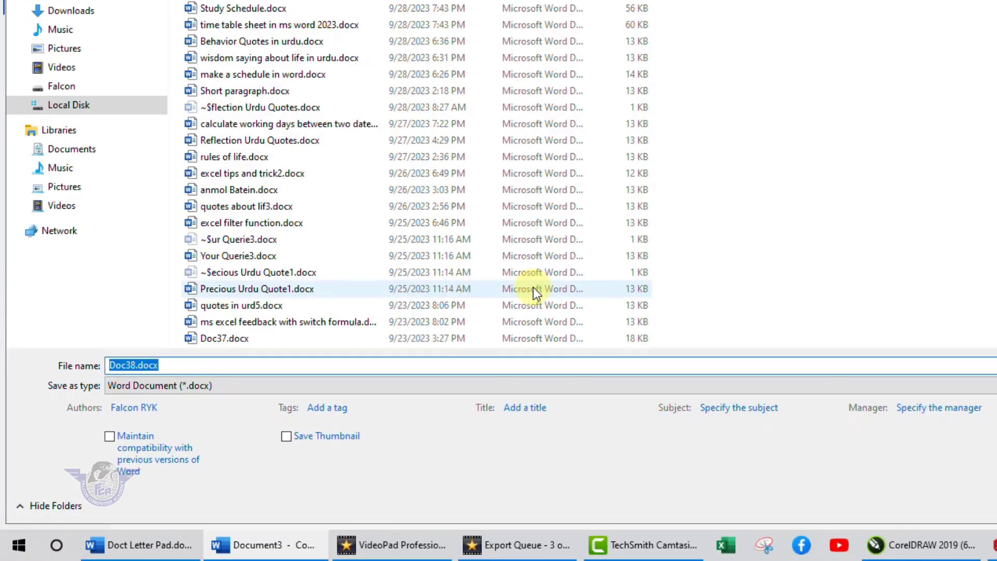
key("BackSpace")
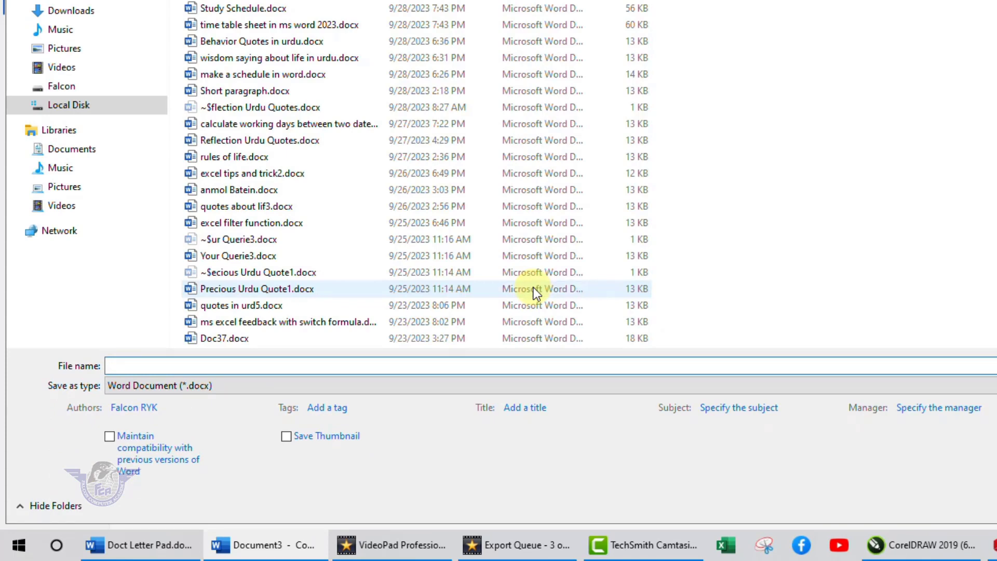
type("lette")
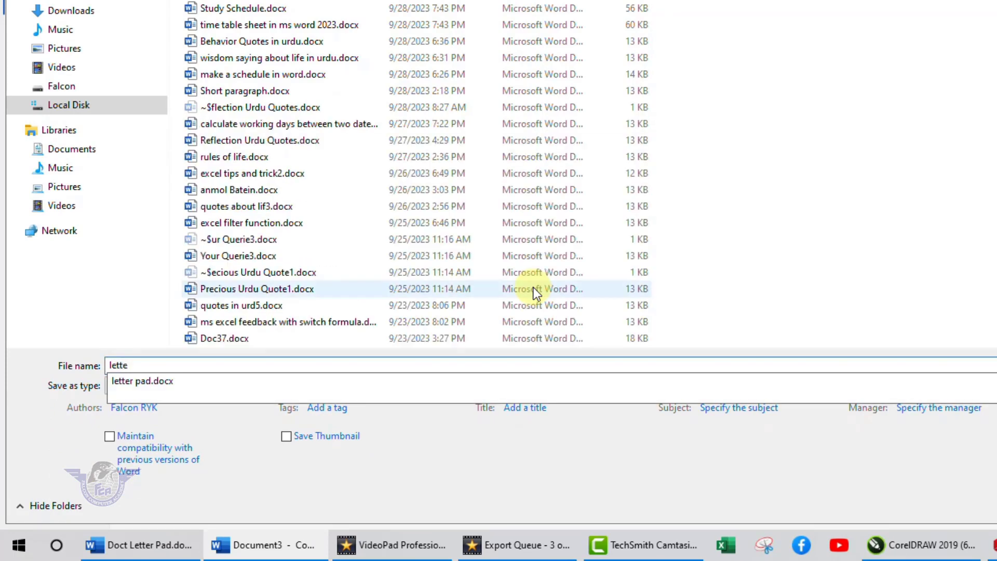
type("r pad 2023 for dr.")
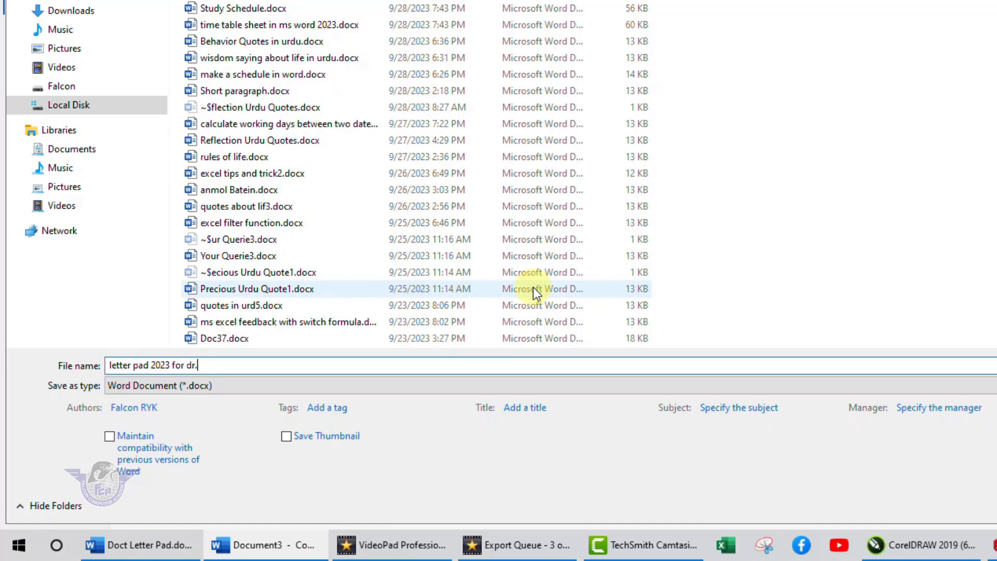
key("Return")
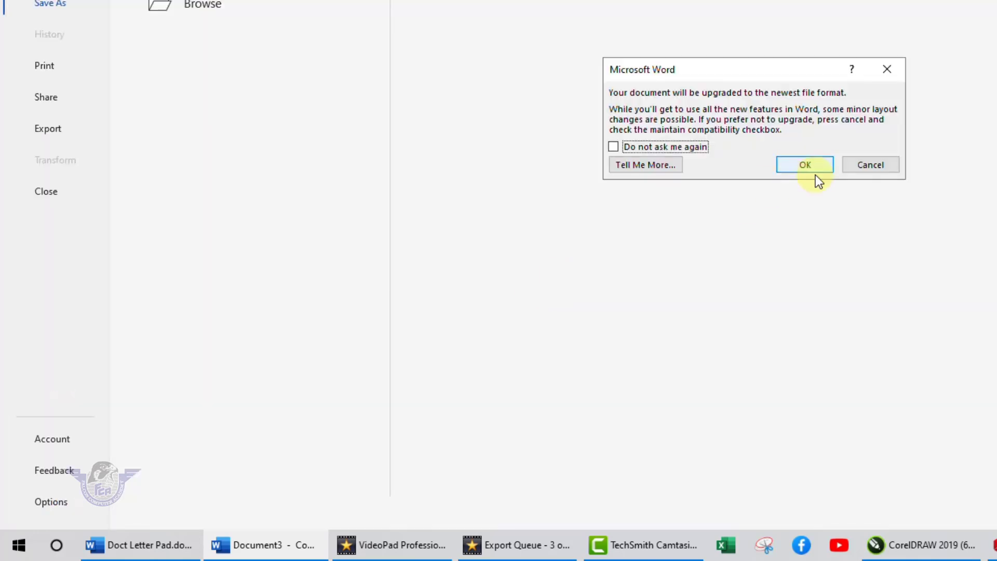
left_click(812, 167)
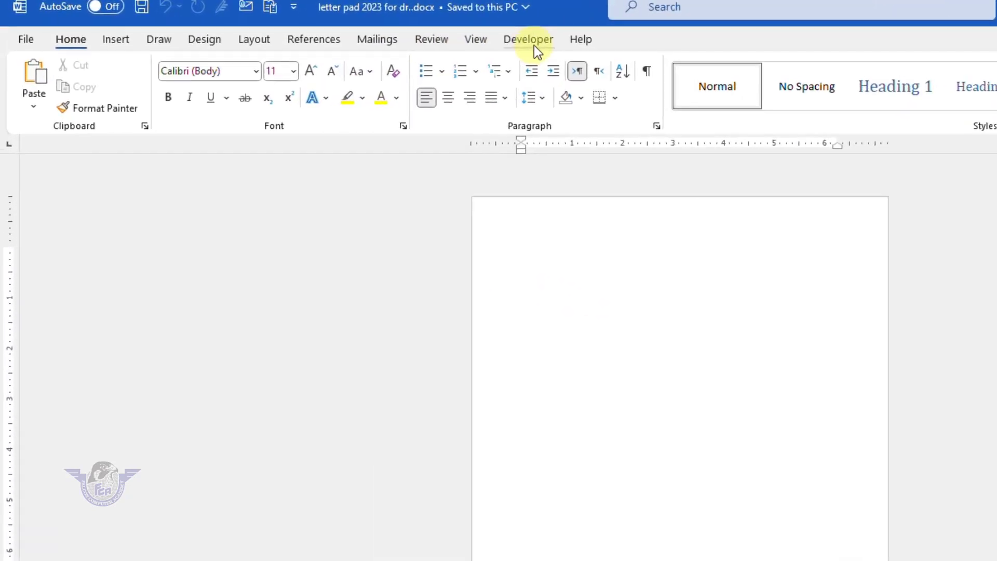
- Zoom to Page Width and close the Format Text Effects pane
left_click(475, 41)
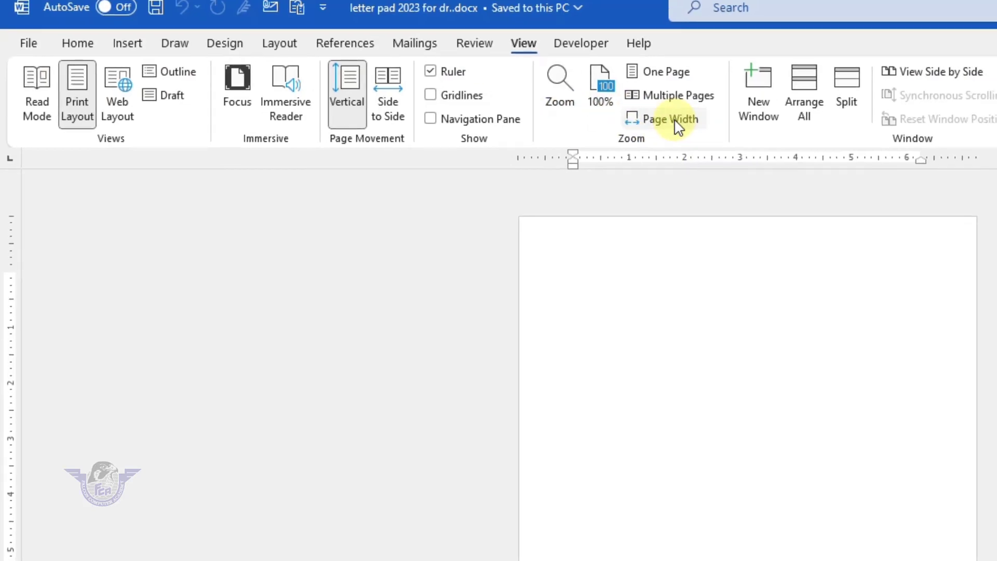
left_click(671, 120)
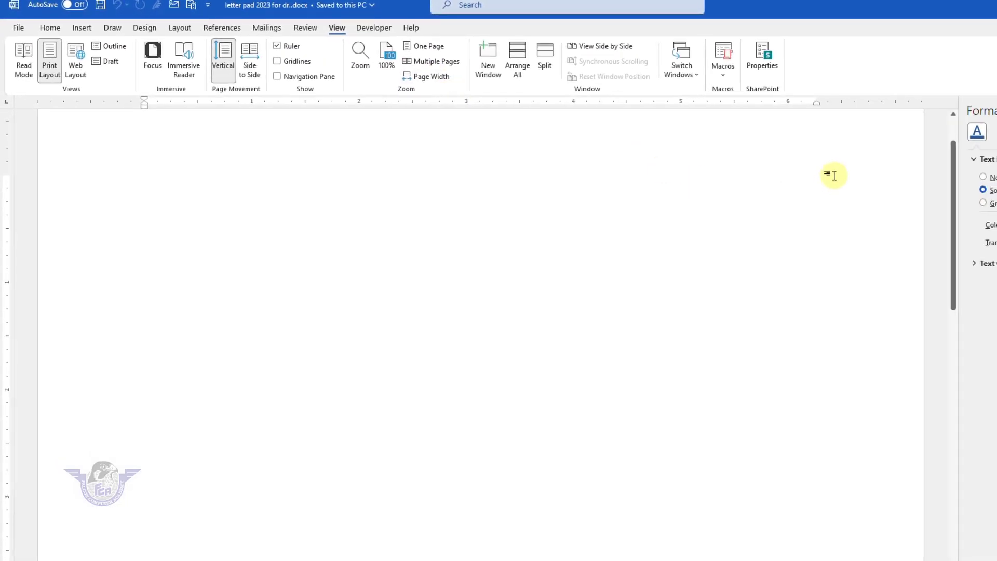
left_click(996, 111)
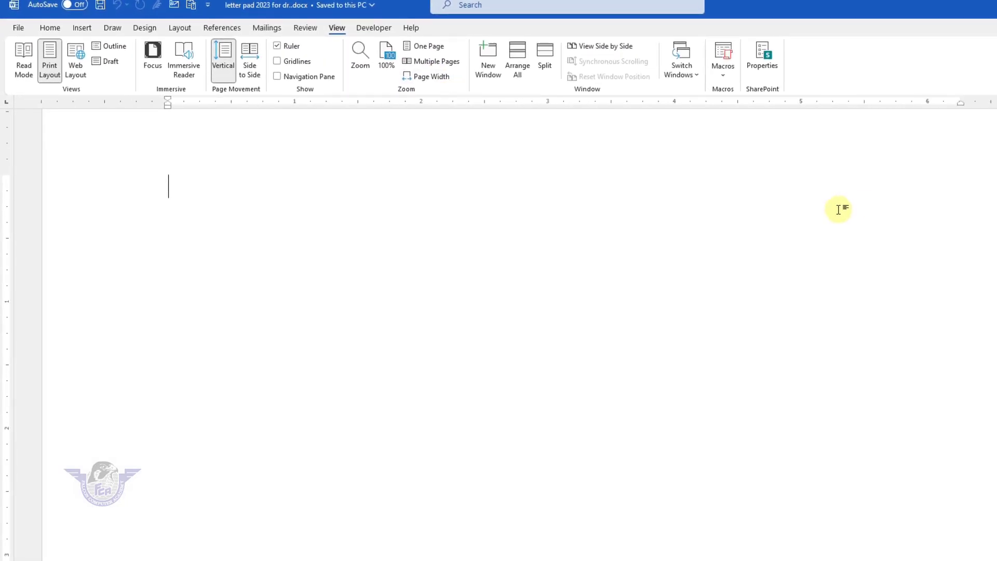
scroll(838, 209, "up", 1)
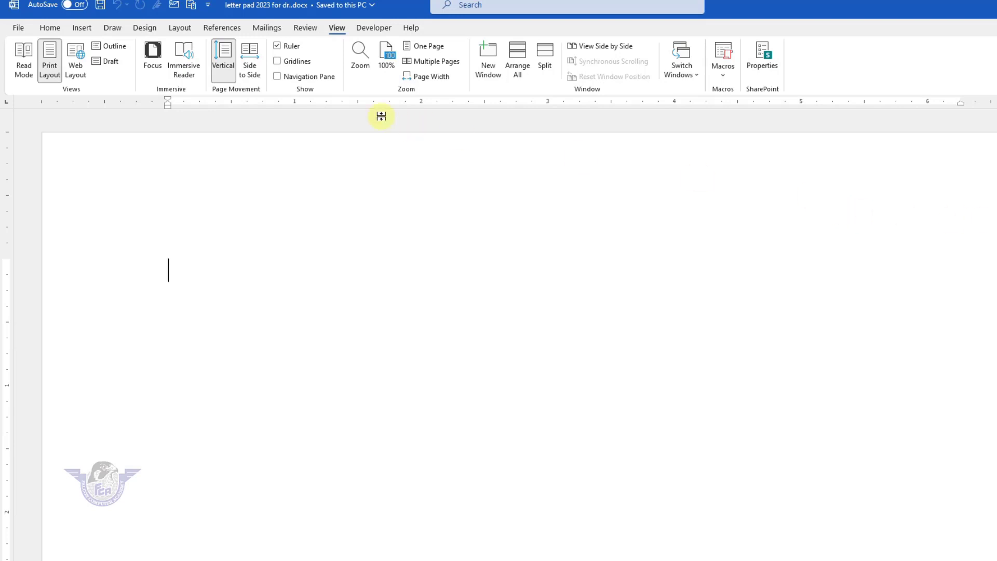
- Draw a wide rectangle spanning most of the page width near the top
left_click(82, 28)
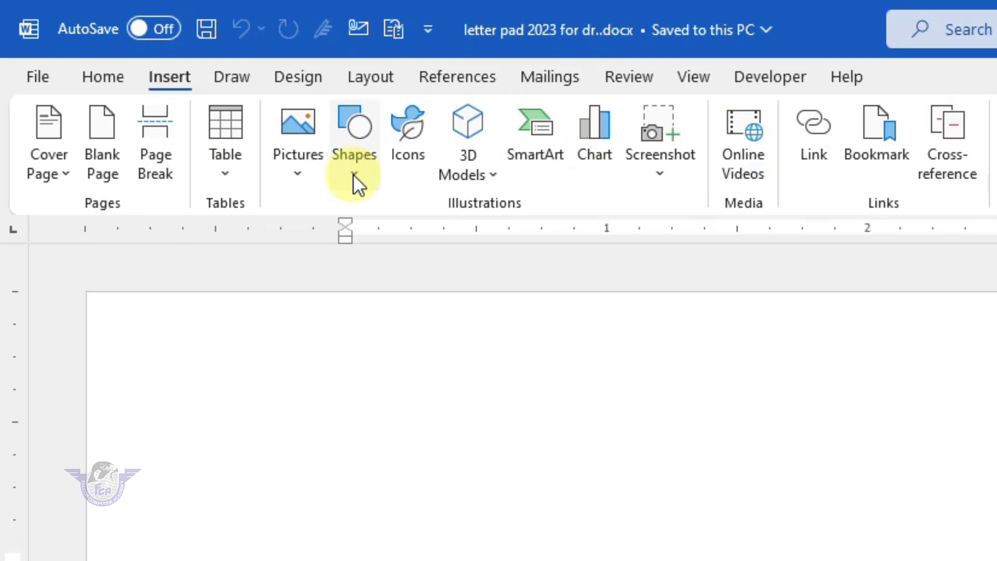
left_click(353, 174)
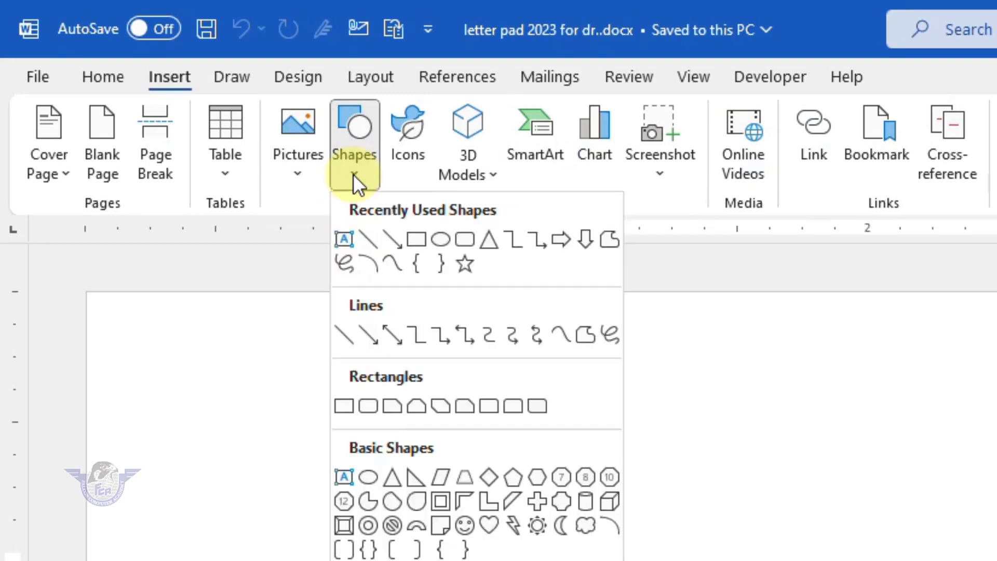
left_click(409, 234)
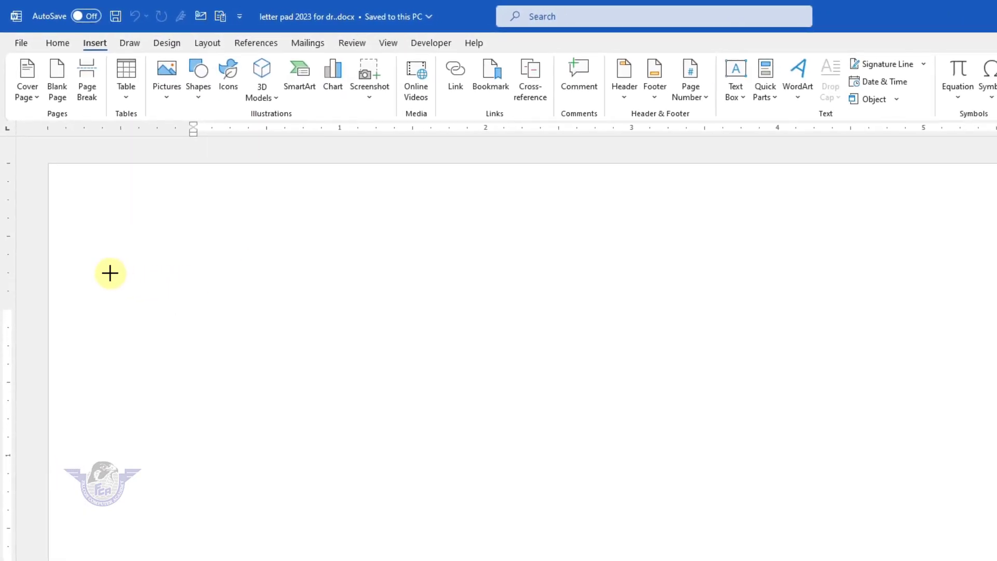
left_click_drag(111, 312, 996, 523)
mouse_move(931, 435)
left_mouse_down()
mouse_move(996, 420)
mouse_move(996, 402)
mouse_move(996, 432)
left_mouse_up()
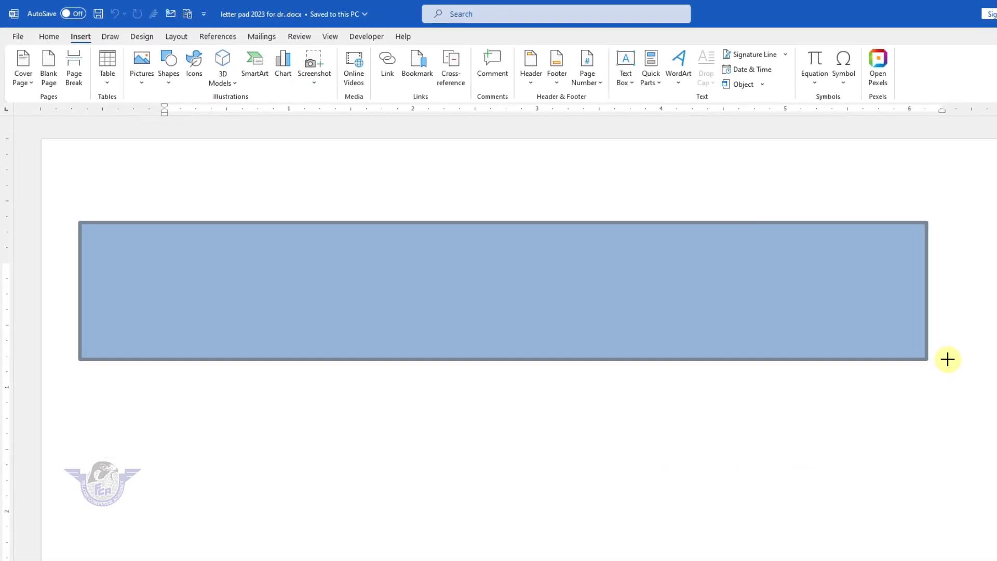
left_click_drag(967, 369, 967, 369)
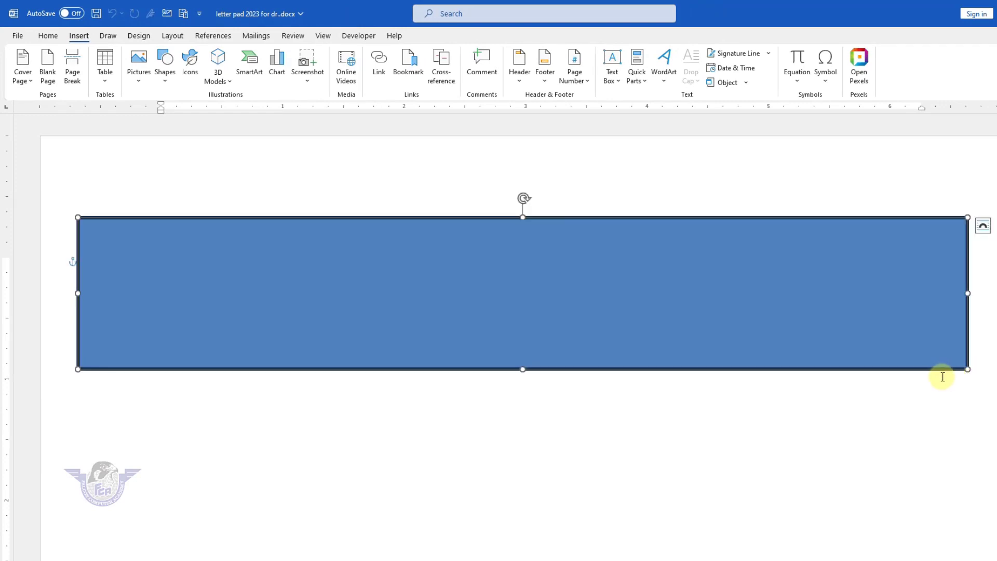
right_click(600, 280)
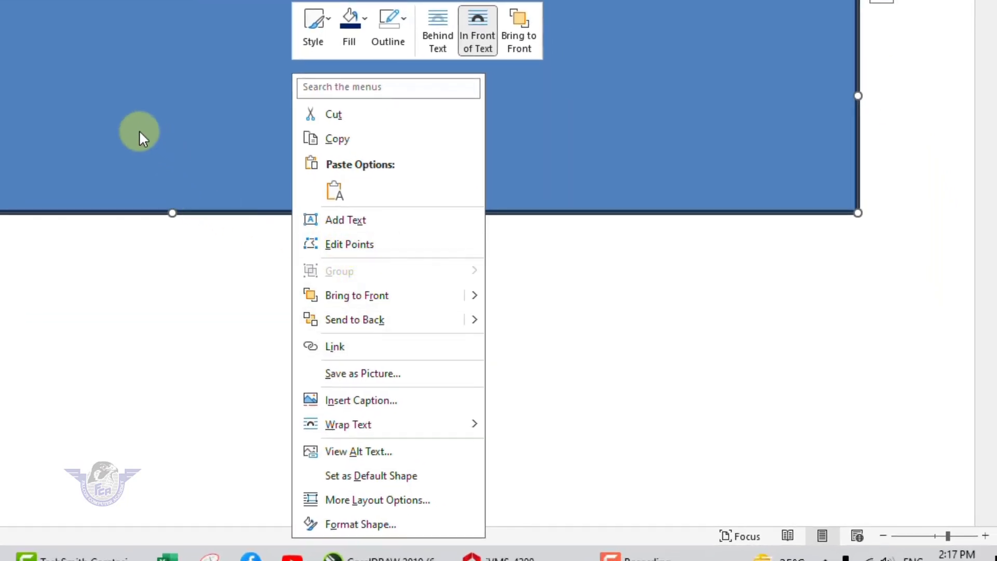
left_click(139, 134)
right_click(139, 130)
left_click(78, 133)
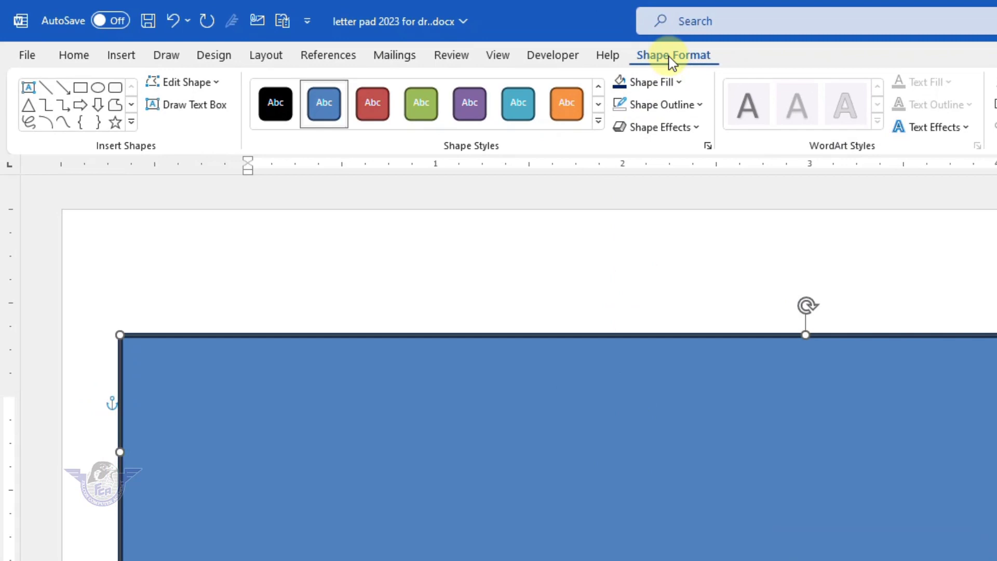
- Edit the rectangle's points: raise the right corner and curve the bottom edge into a wave
left_click(200, 84)
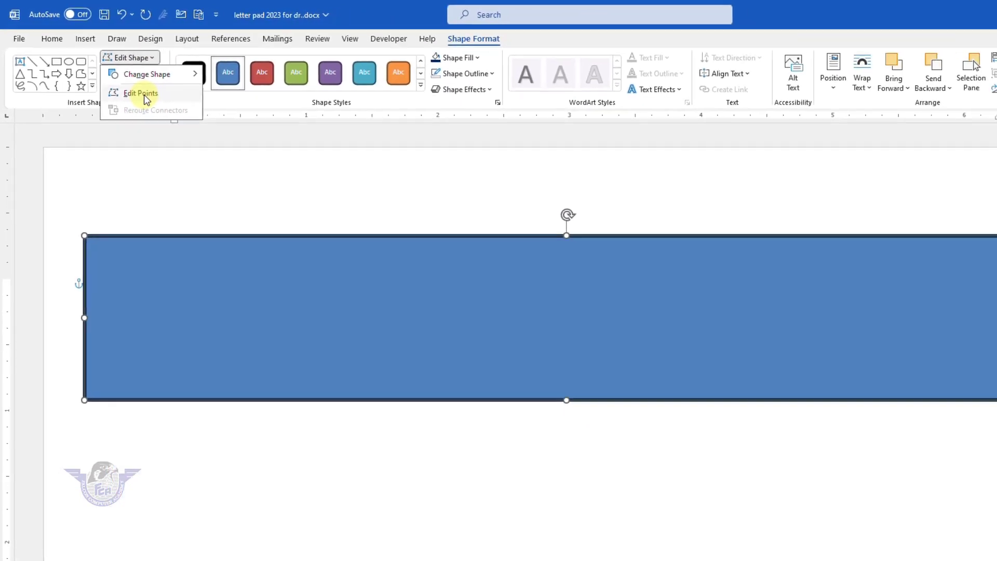
left_click(195, 128)
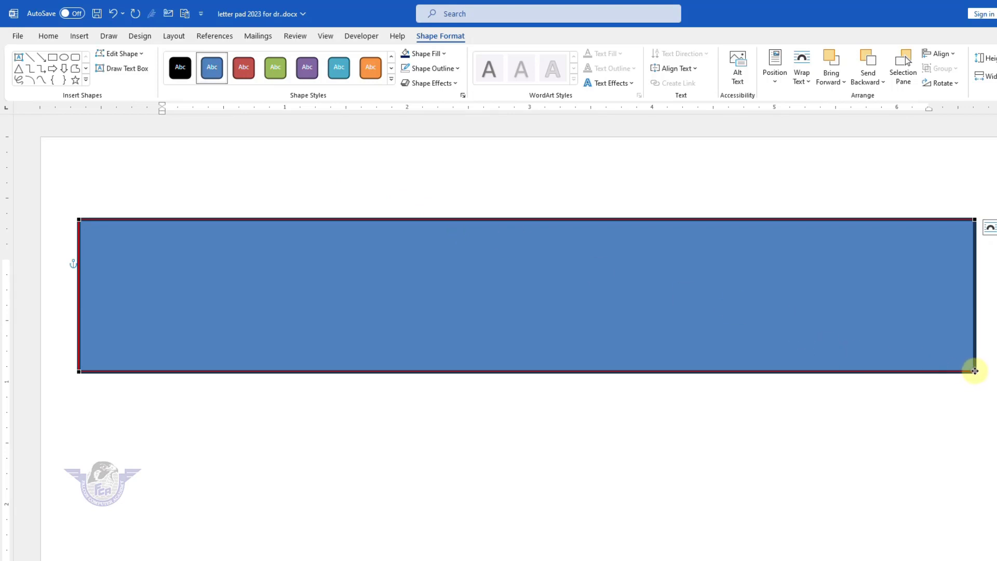
left_click_drag(974, 371, 974, 281)
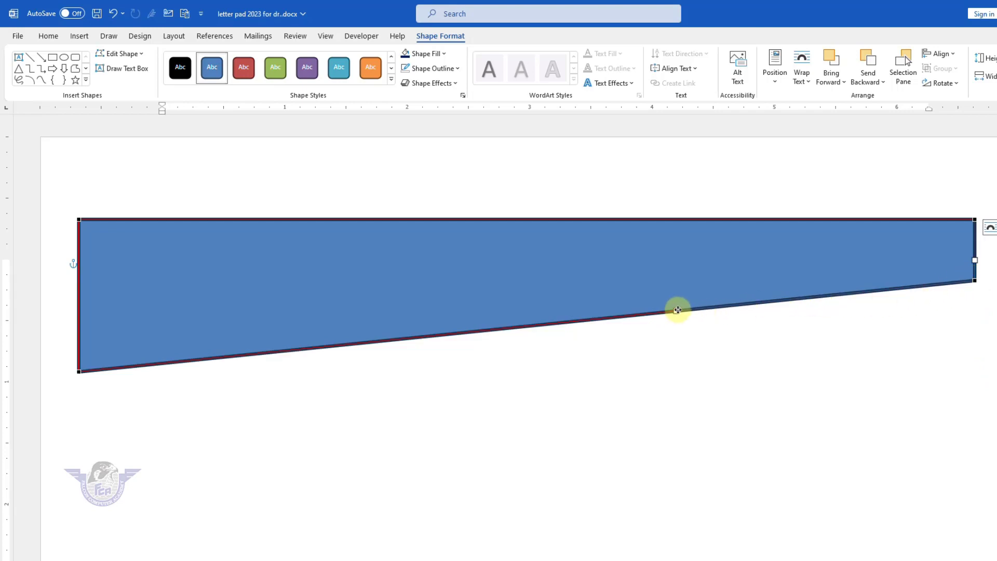
left_click_drag(677, 310, 685, 204)
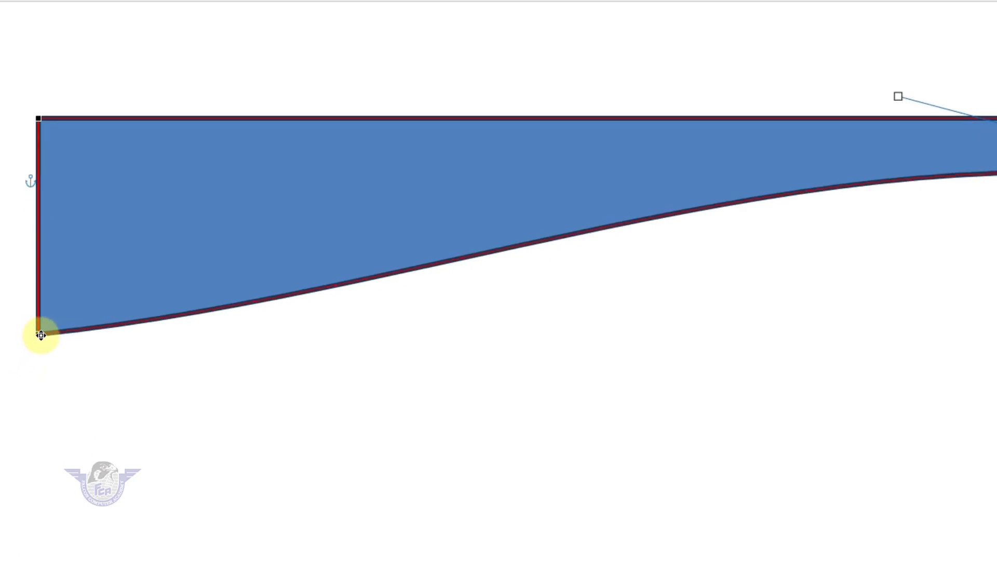
left_click(41, 335)
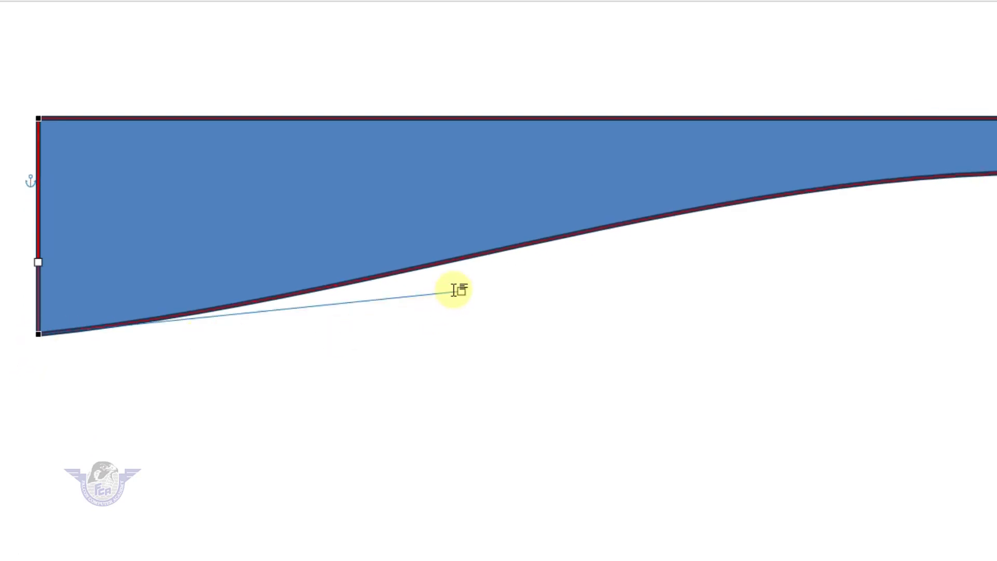
left_click_drag(462, 290, 499, 560)
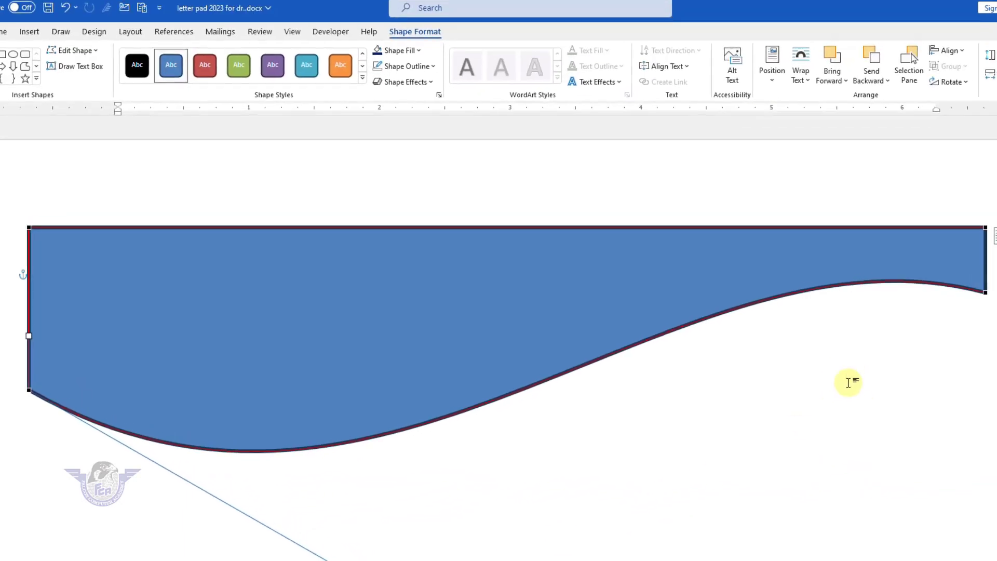
left_click(985, 292)
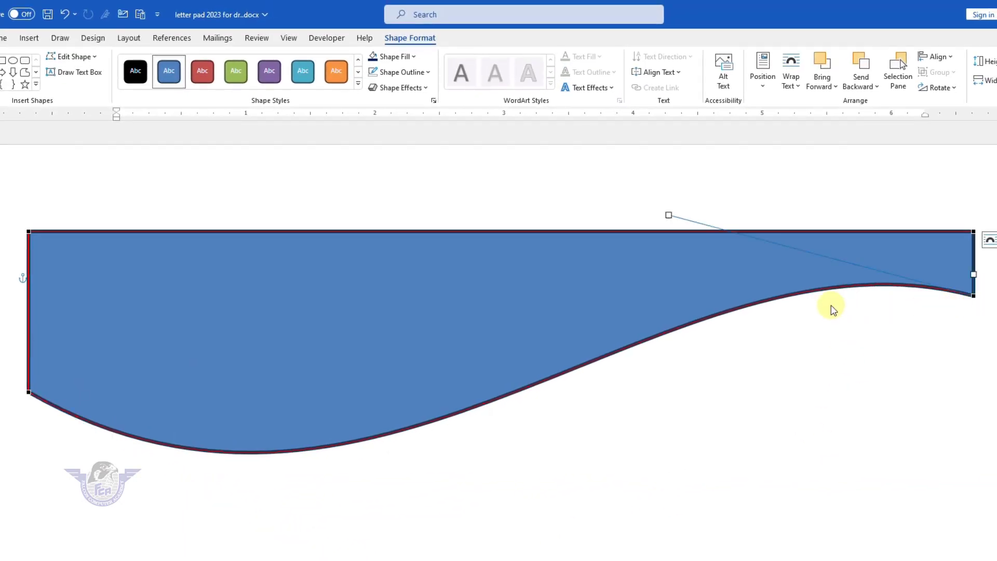
left_click_drag(659, 211, 614, 194)
left_click(475, 442)
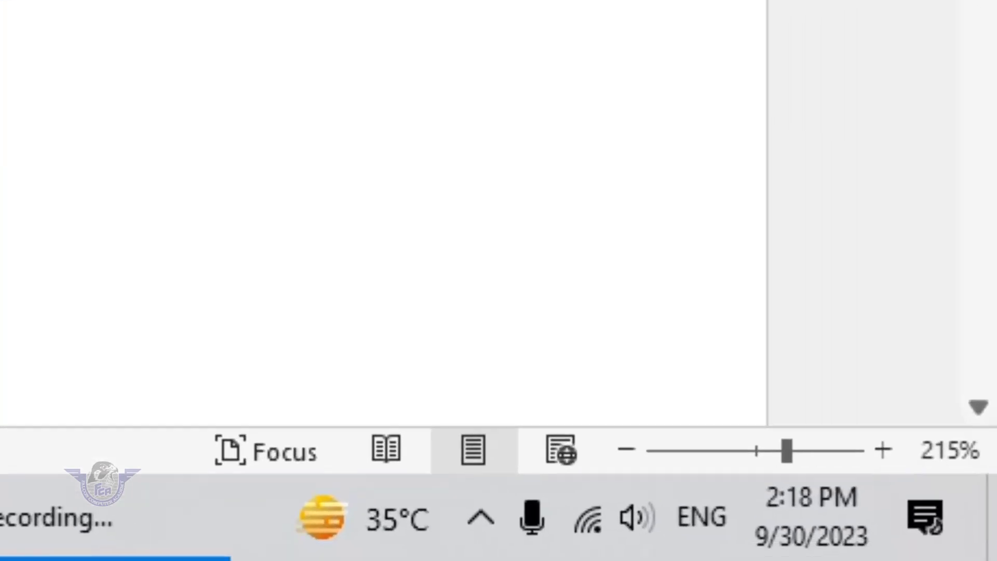
- Widen the wave to the right page edge, then duplicate it and offset the copy
left_click_drag(209, 291, 194, 223)
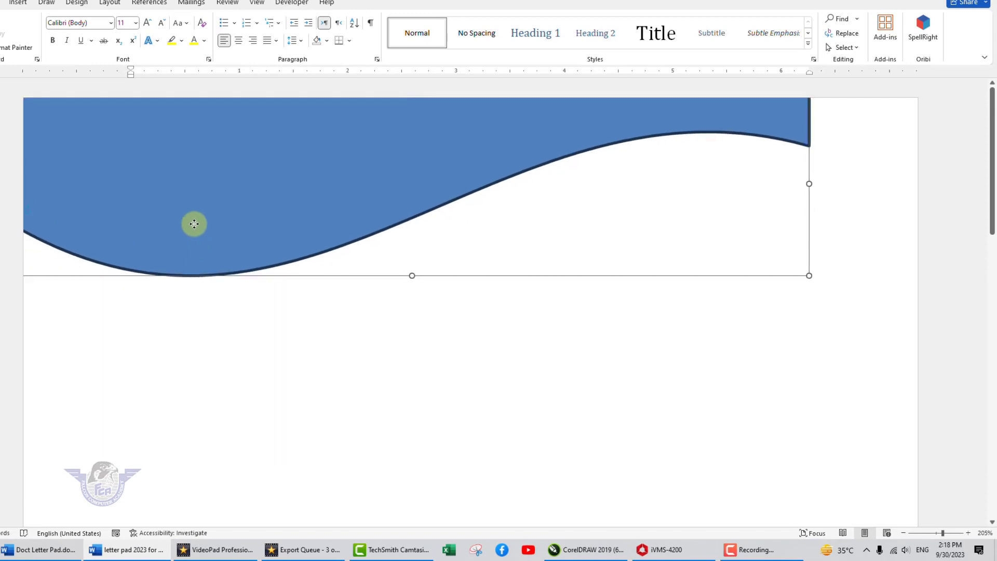
left_click_drag(809, 276, 933, 316)
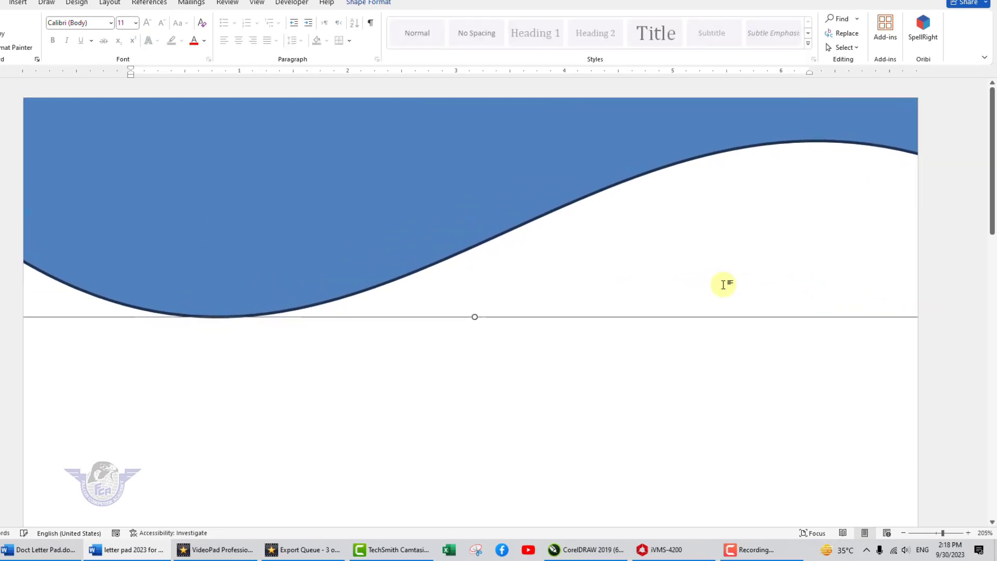
key("ctrl+d")
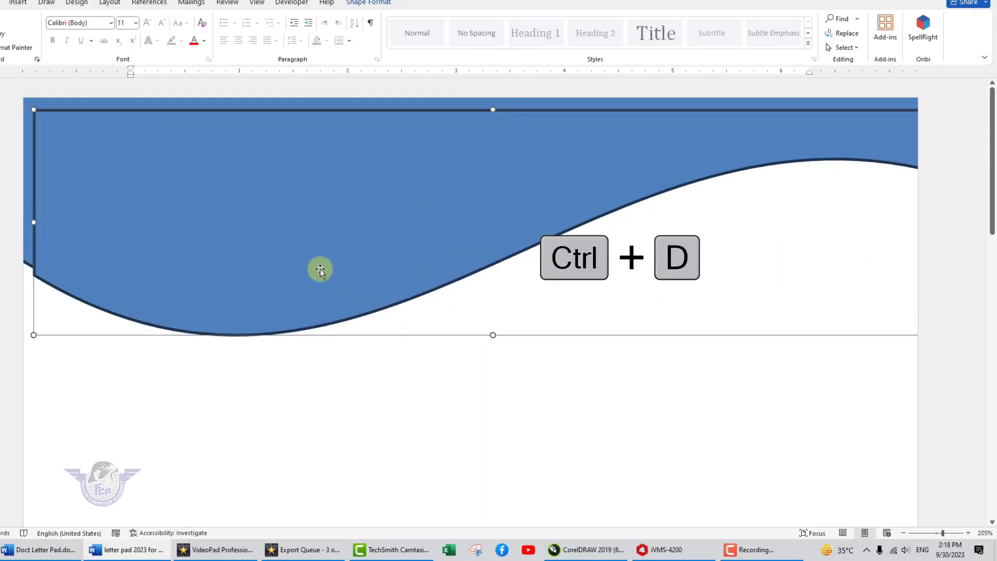
left_click_drag(319, 269, 295, 233)
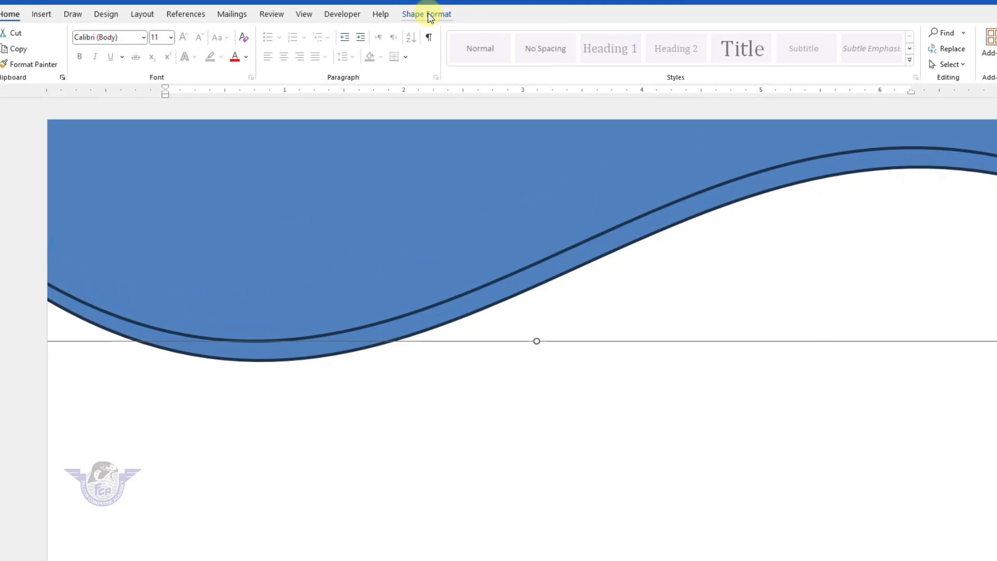
left_click(368, 3)
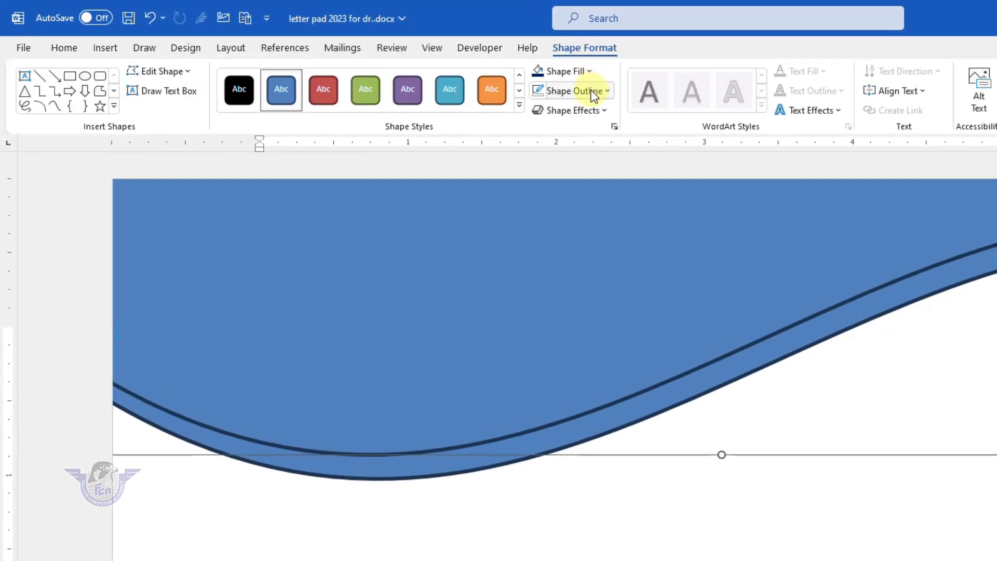
- Give the upper wave a linear gradient fill from medium blue to bright cyan
left_click(582, 72)
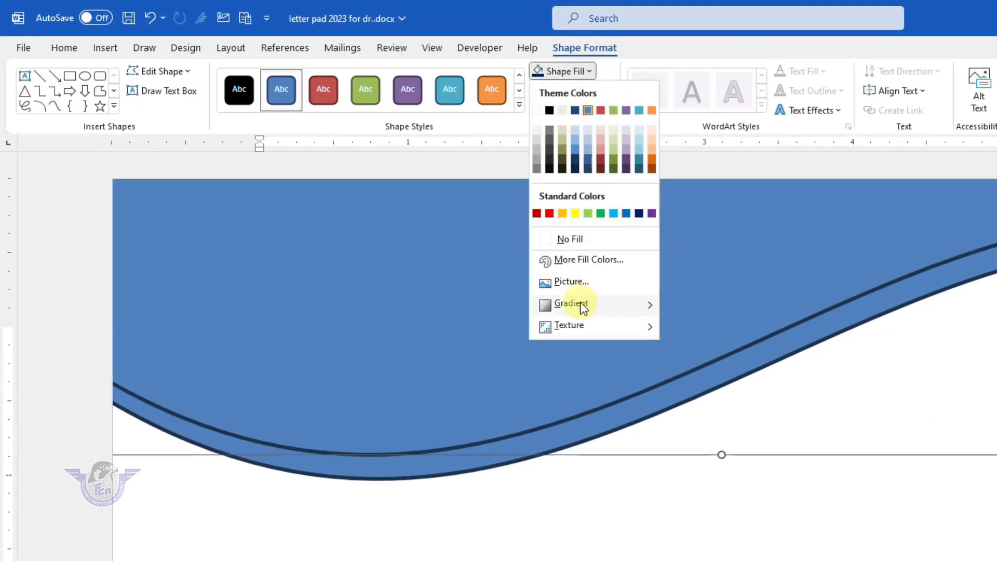
mouse_move(580, 304)
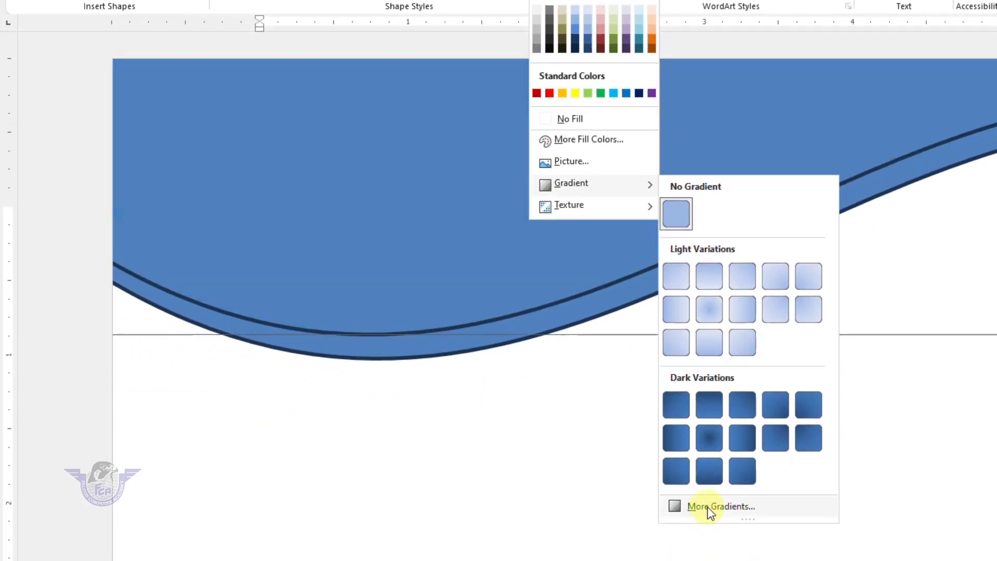
left_click(707, 506)
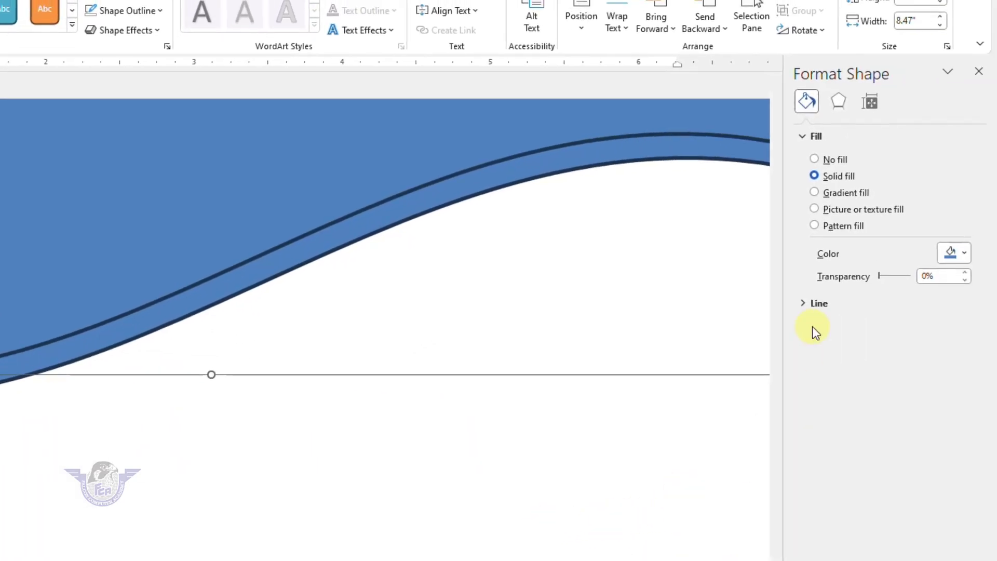
left_click(850, 199)
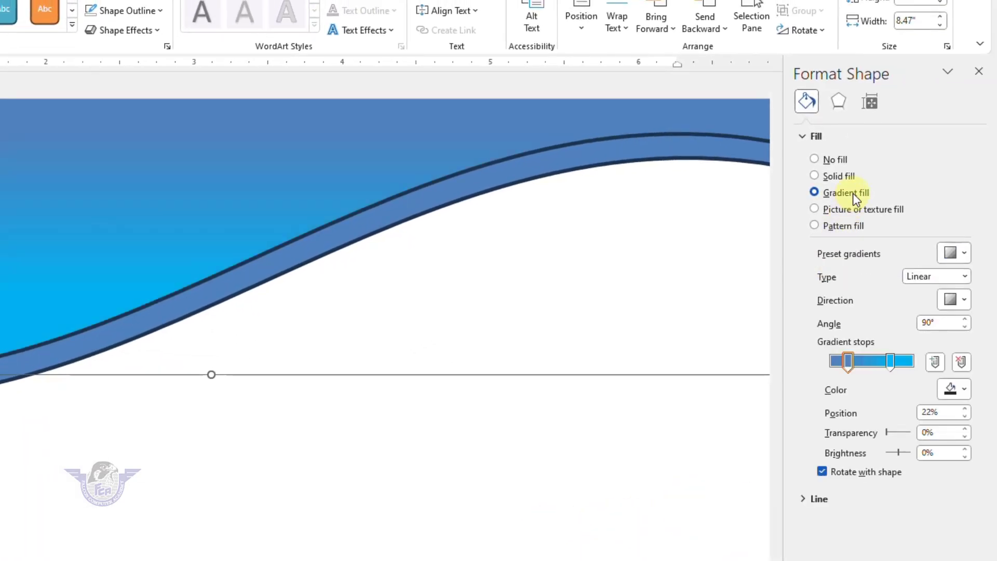
left_click_drag(891, 366, 854, 370)
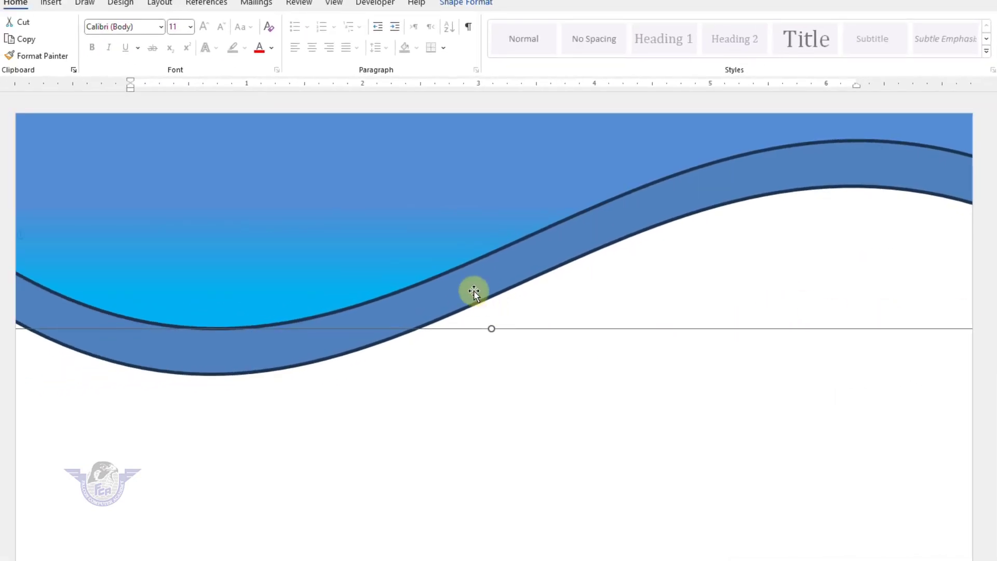
- Move the lower wave up and right and give it a solid dark navy fill
left_click(473, 292)
left_click_drag(469, 297, 543, 266)
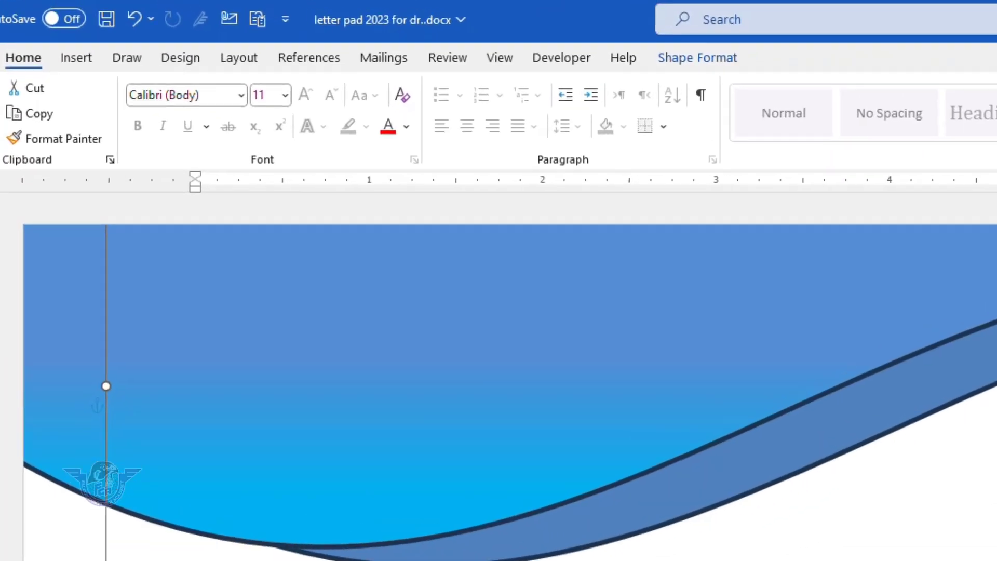
left_click(706, 58)
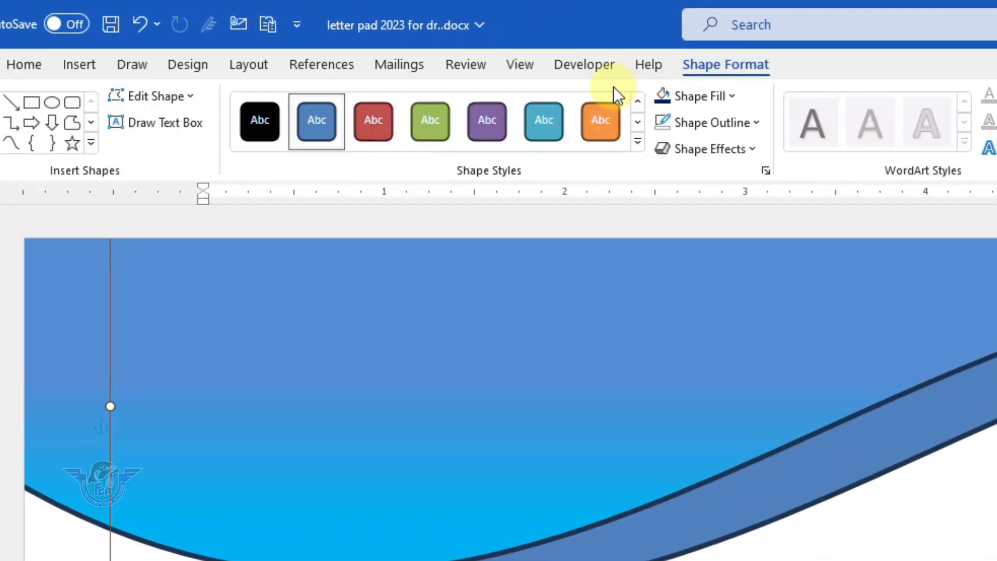
left_click(710, 100)
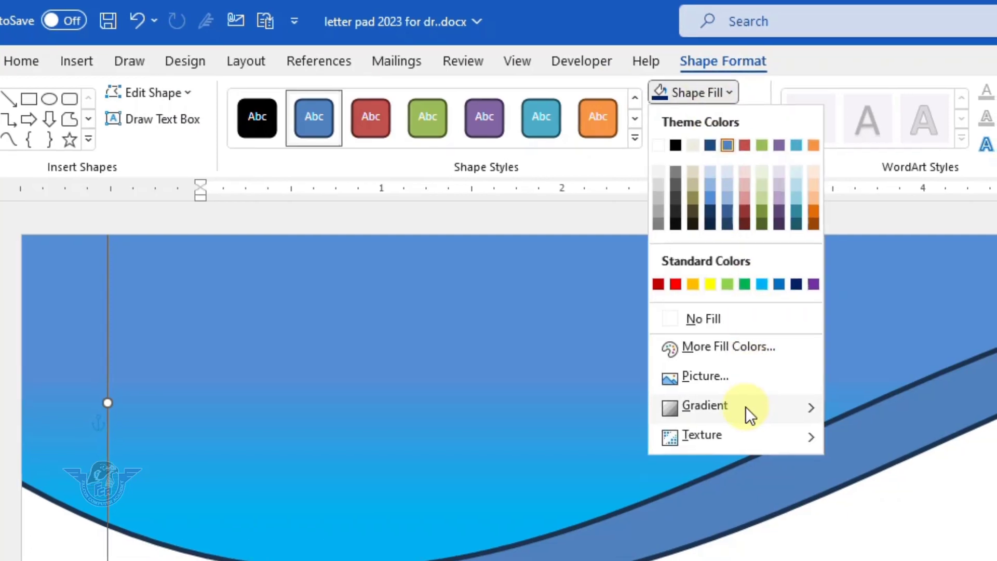
mouse_move(747, 410)
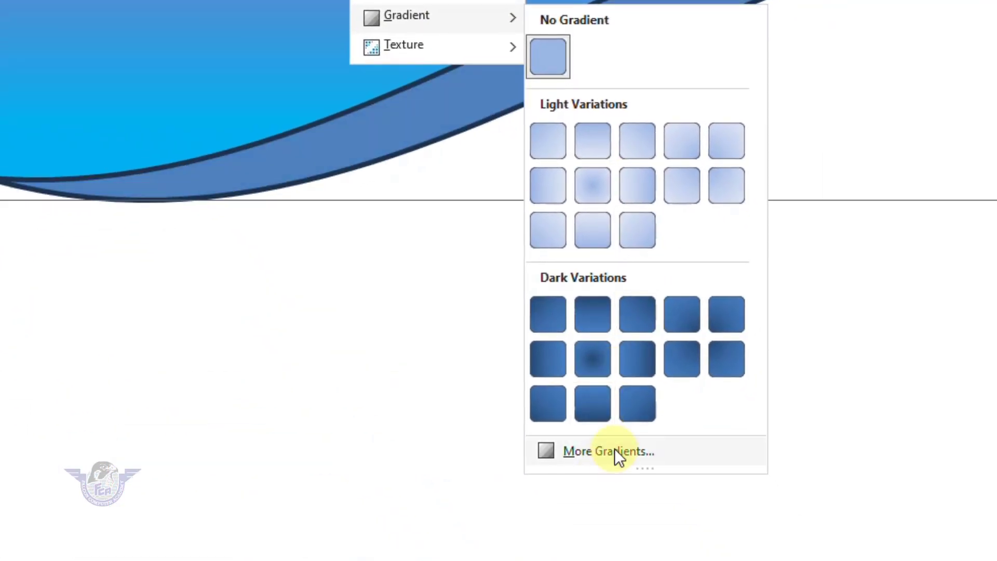
left_click(615, 450)
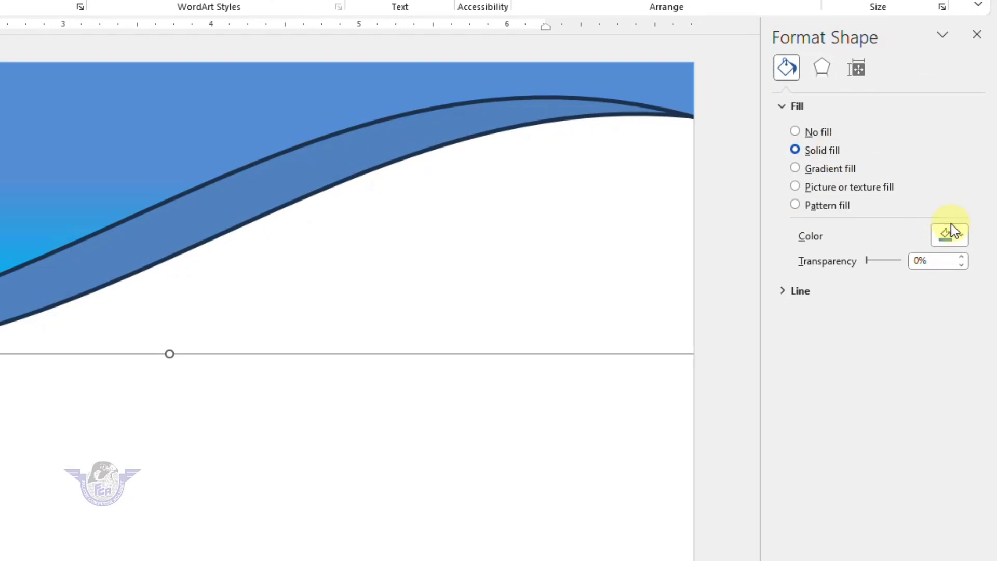
left_click(960, 236)
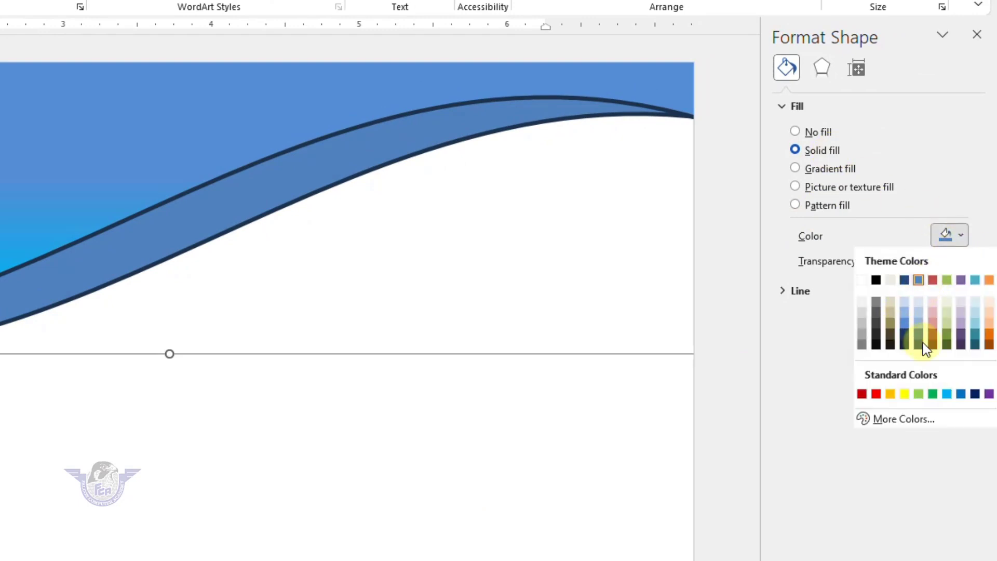
left_click(920, 342)
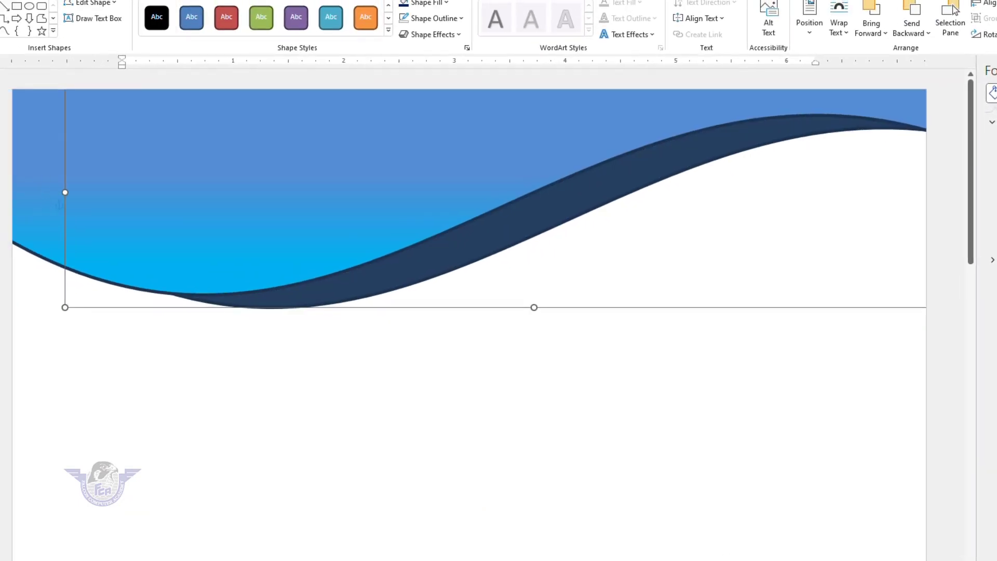
- Set No Outline on both the navy wave and the gradient wave
left_click(456, 20)
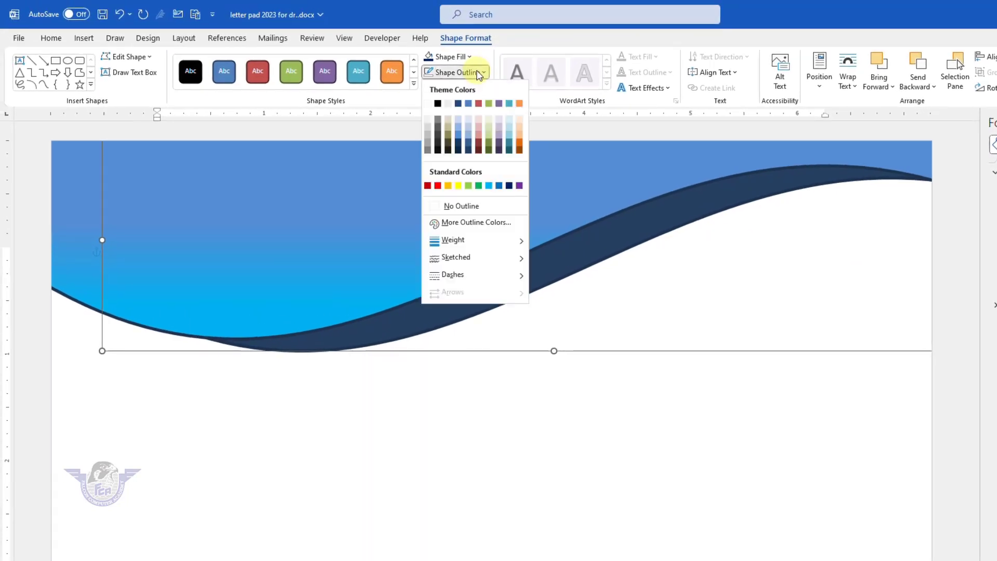
left_click(454, 205)
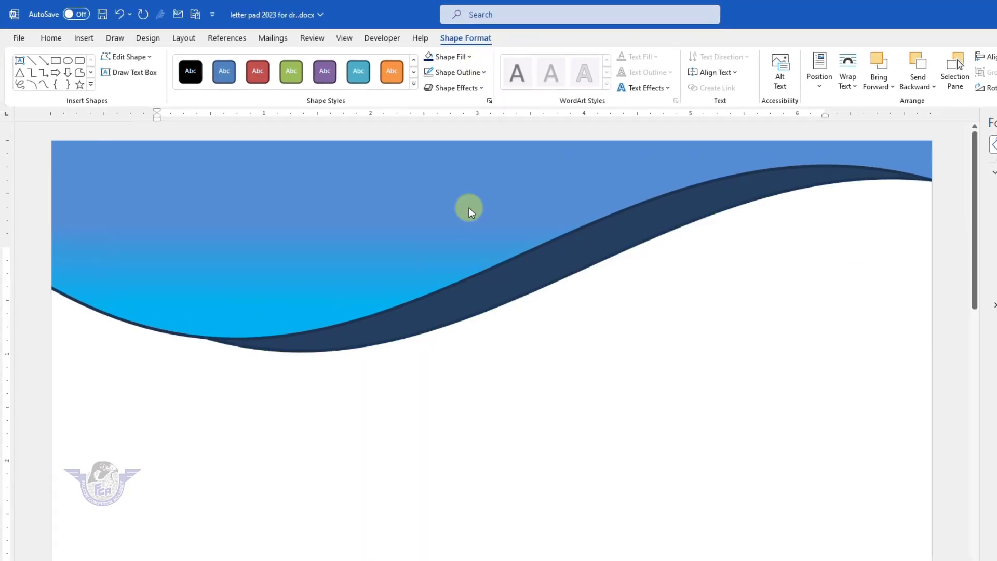
left_click(334, 227)
left_click(470, 73)
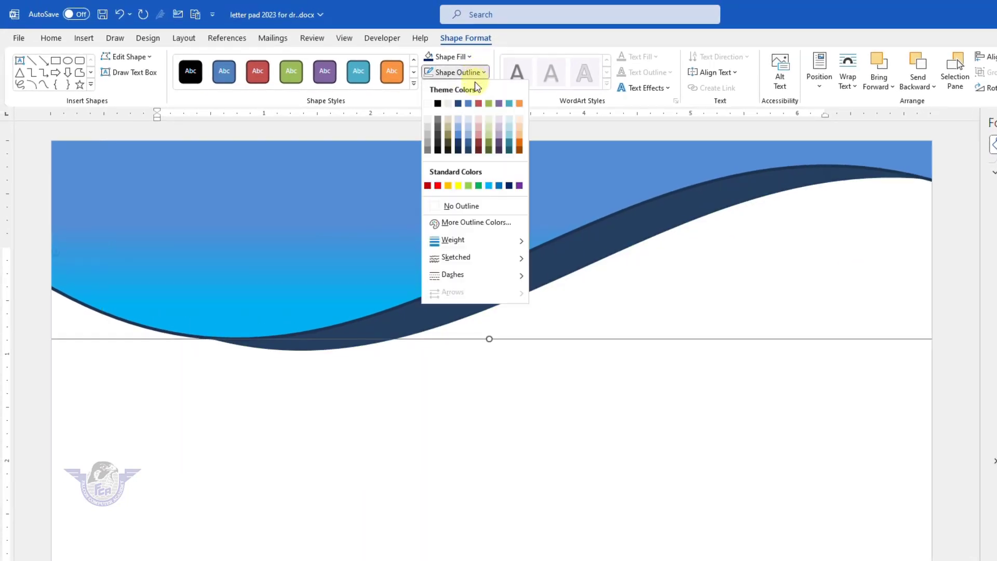
left_click(458, 206)
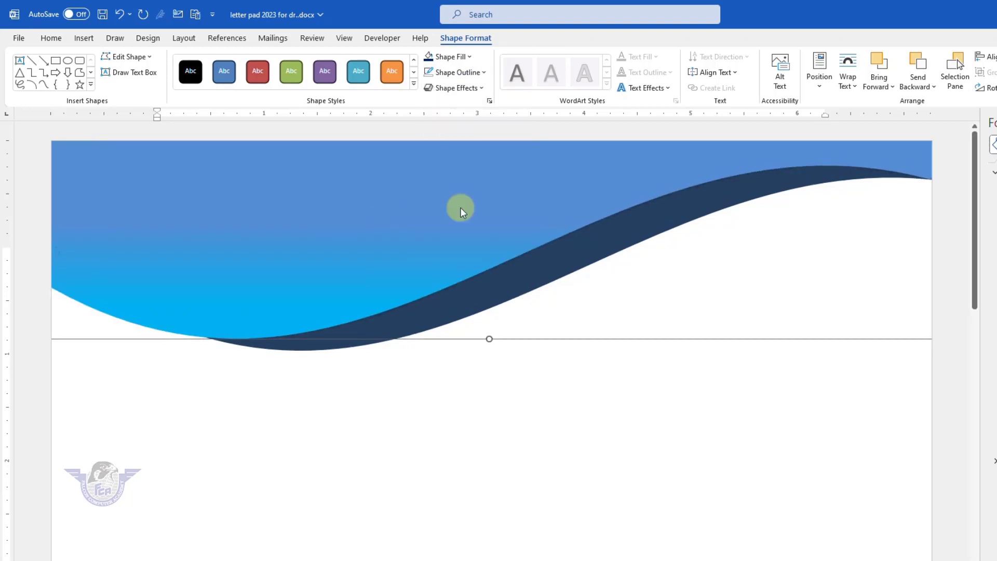
left_click(614, 404)
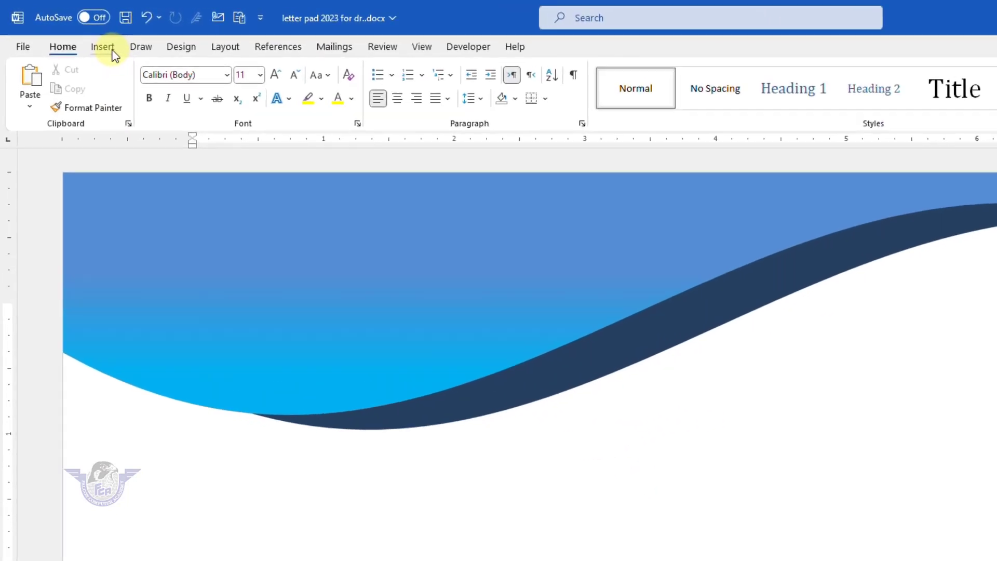
- Insert a WordArt title 'New RK Hospital' at the top of the header
left_click(112, 50)
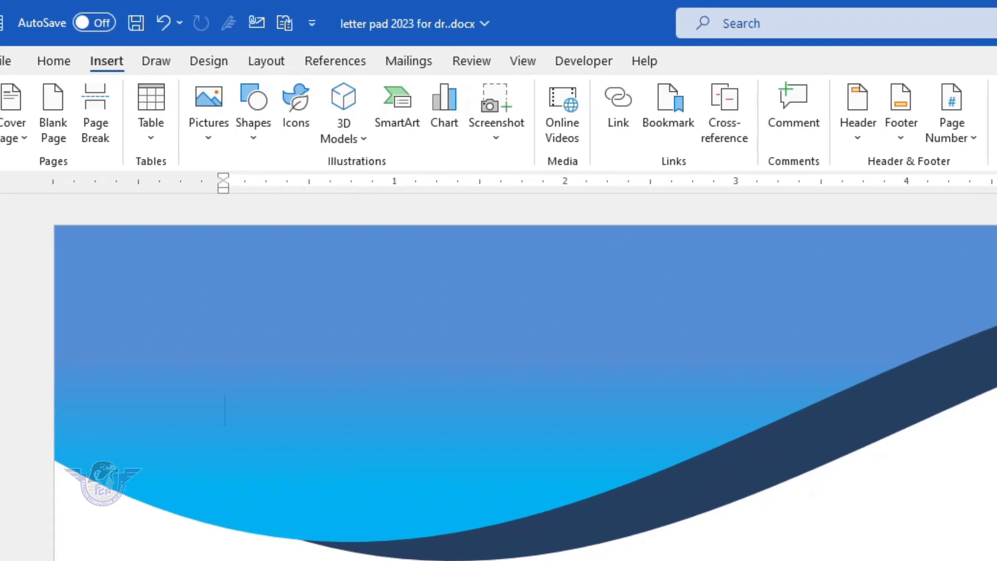
left_click(996, 114)
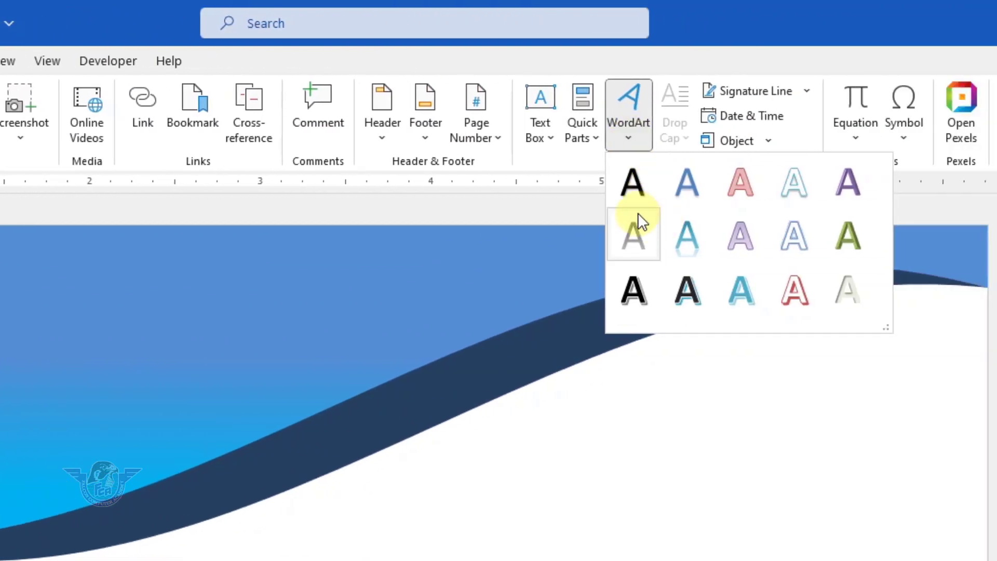
left_click(639, 187)
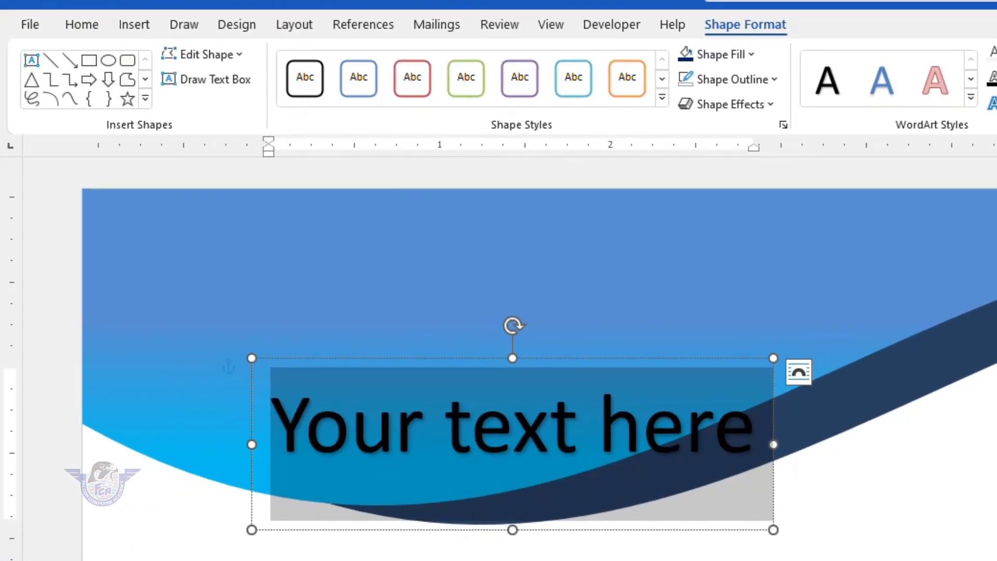
type("New RK")
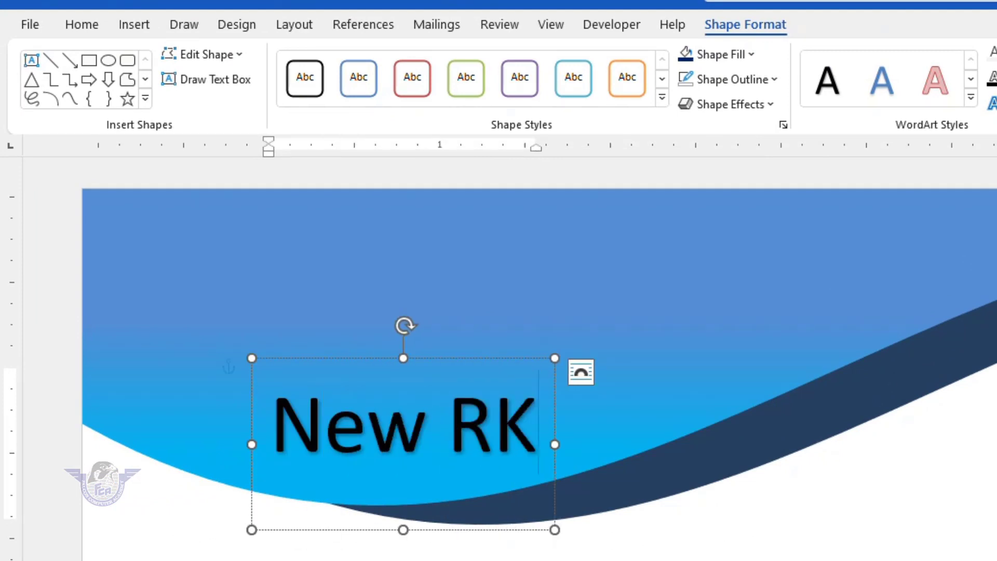
type(" Hospital")
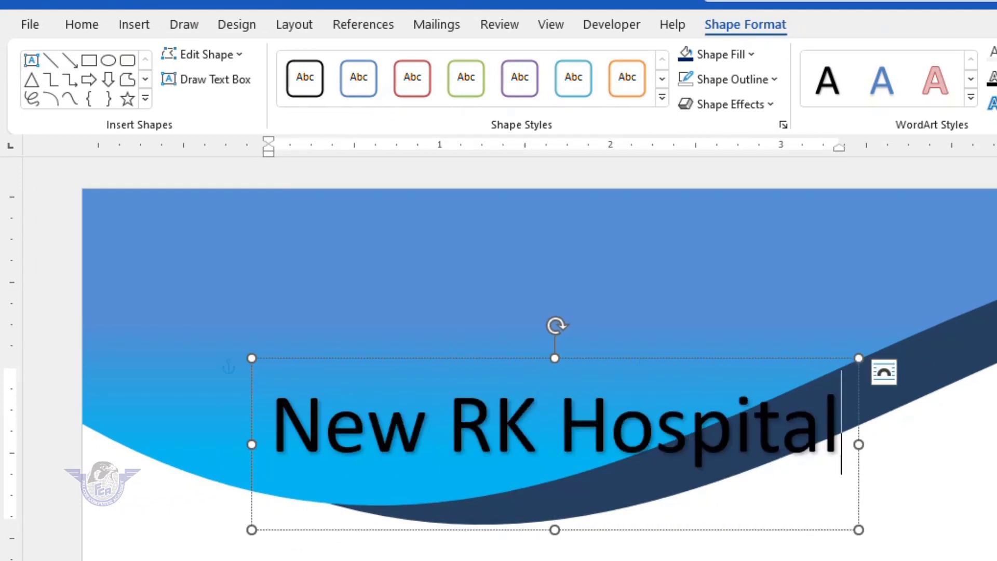
left_click_drag(709, 353, 614, 198)
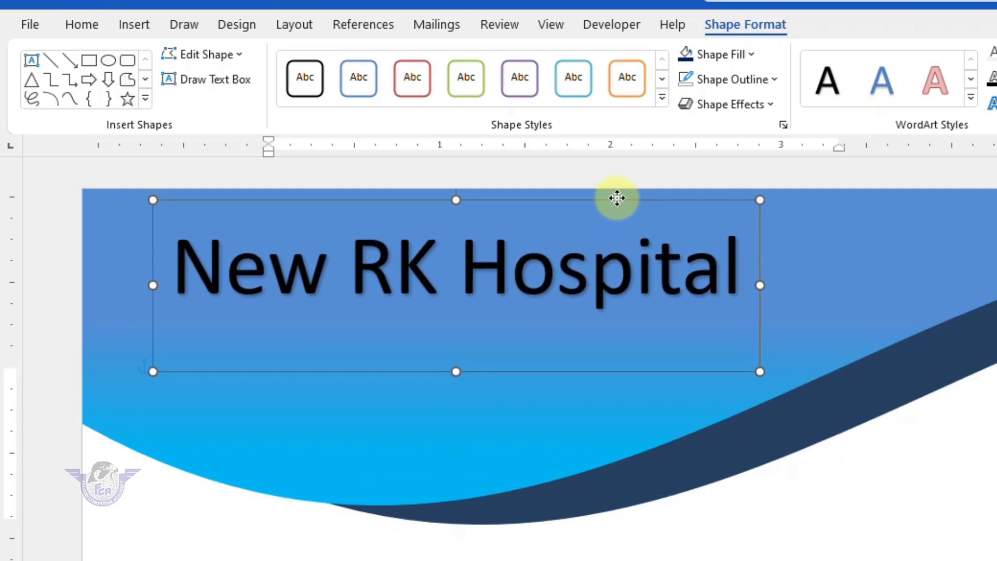
- Set the title's font to Clarendon Blk BT and its colour to white
left_click(88, 24)
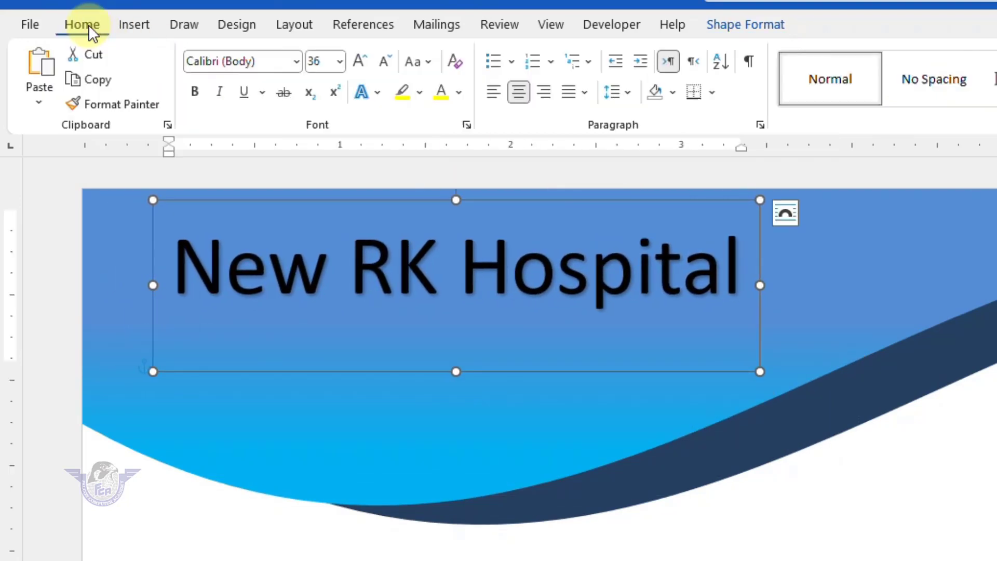
left_click(298, 59)
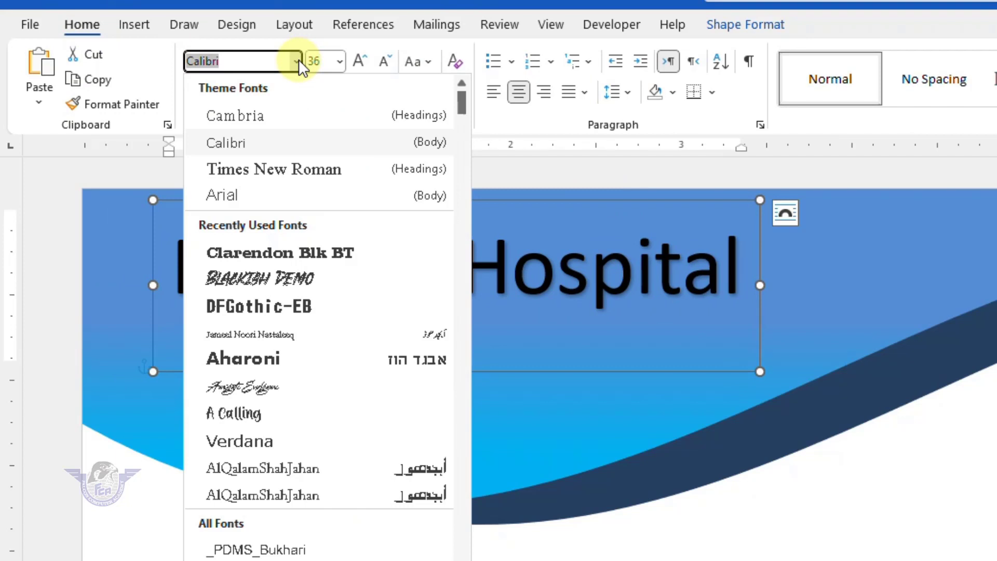
left_click(300, 253)
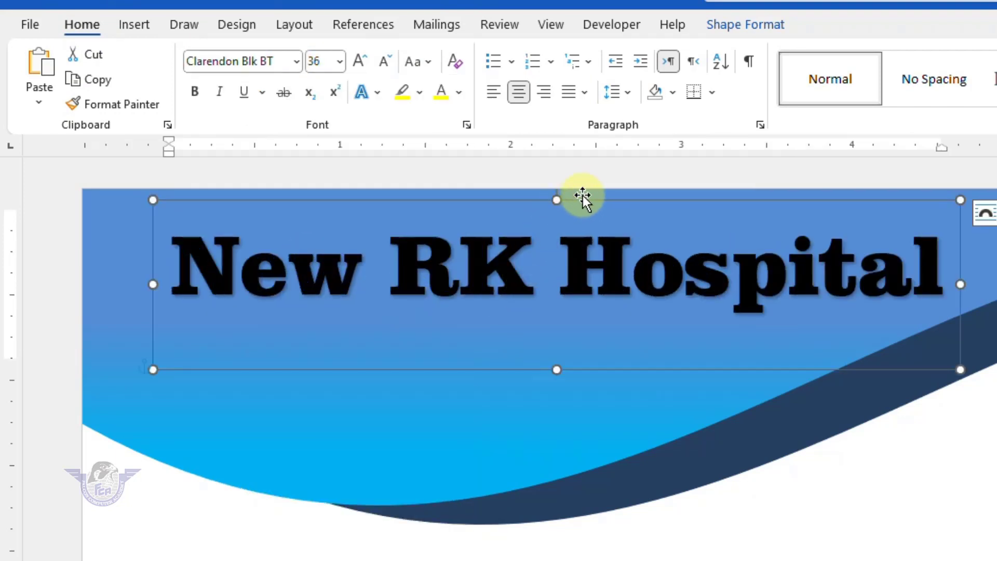
left_click_drag(569, 198, 534, 198)
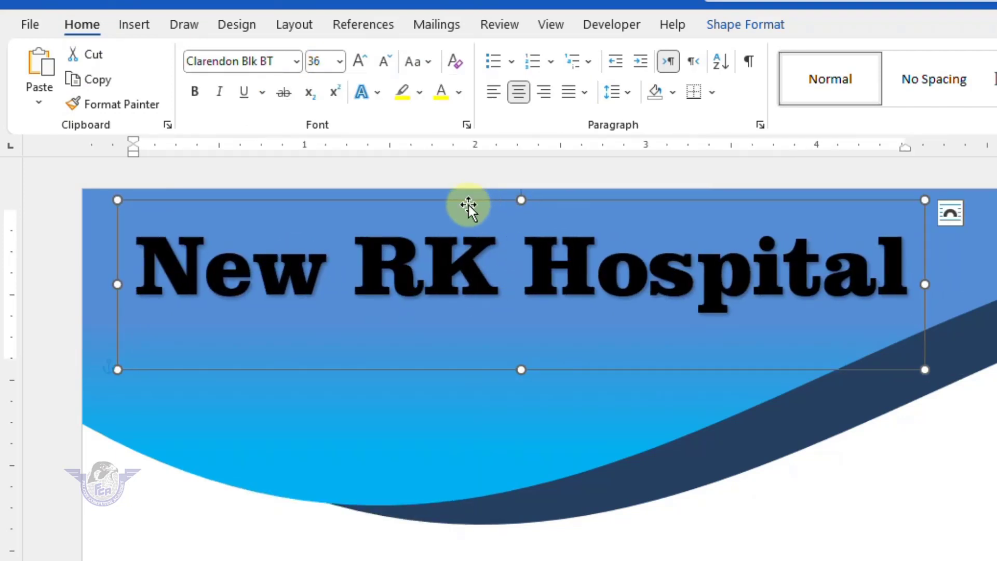
left_click(458, 92)
left_click(438, 172)
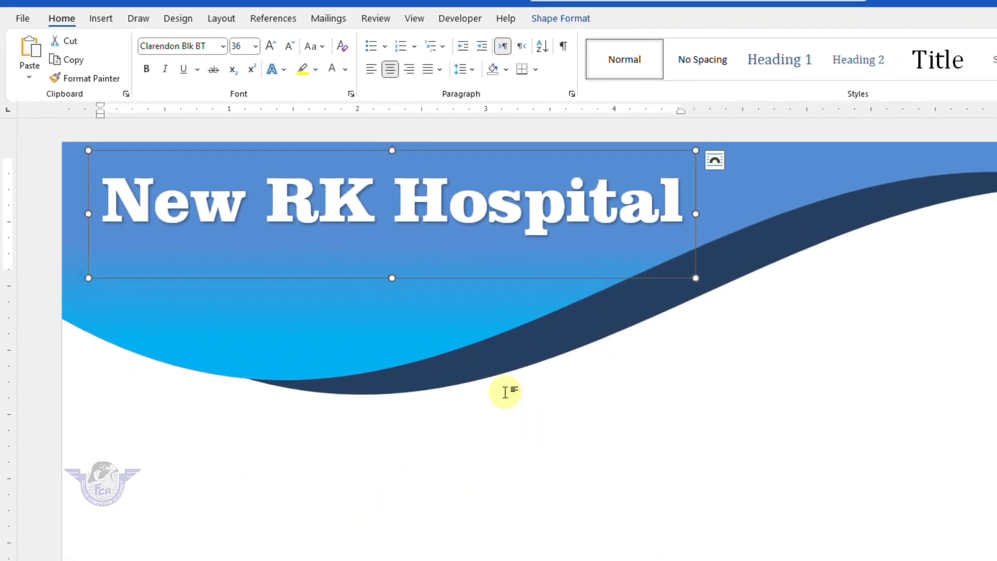
- Add a plain black WordArt box below the title, set to Arial at a smaller size
left_click(101, 18)
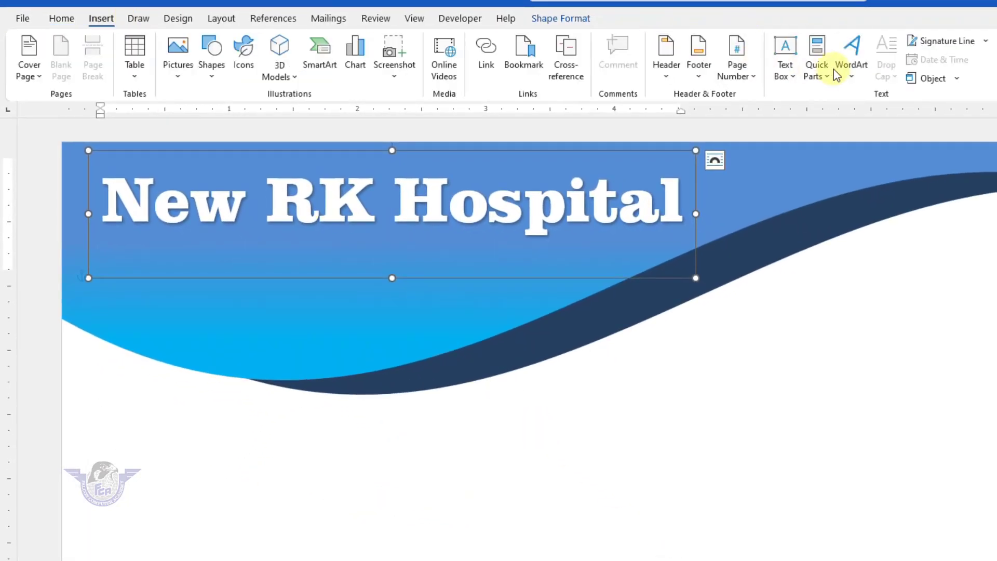
left_click(852, 78)
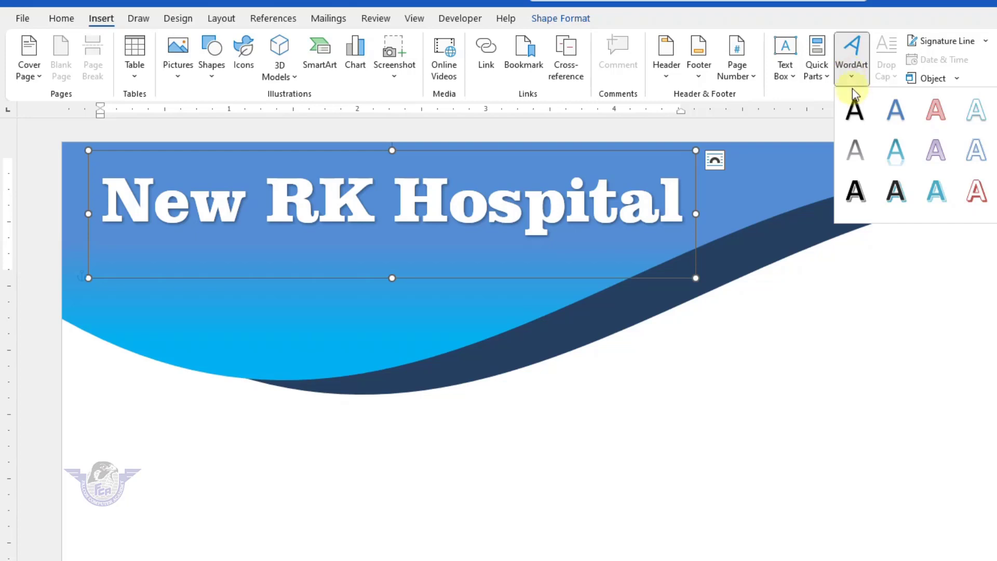
left_click(858, 119)
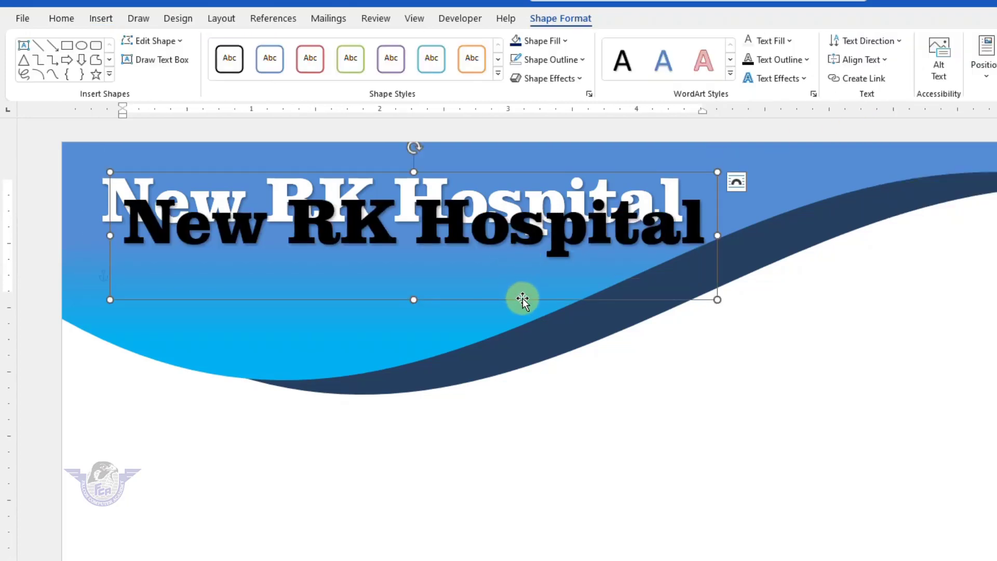
left_click_drag(520, 298, 518, 333)
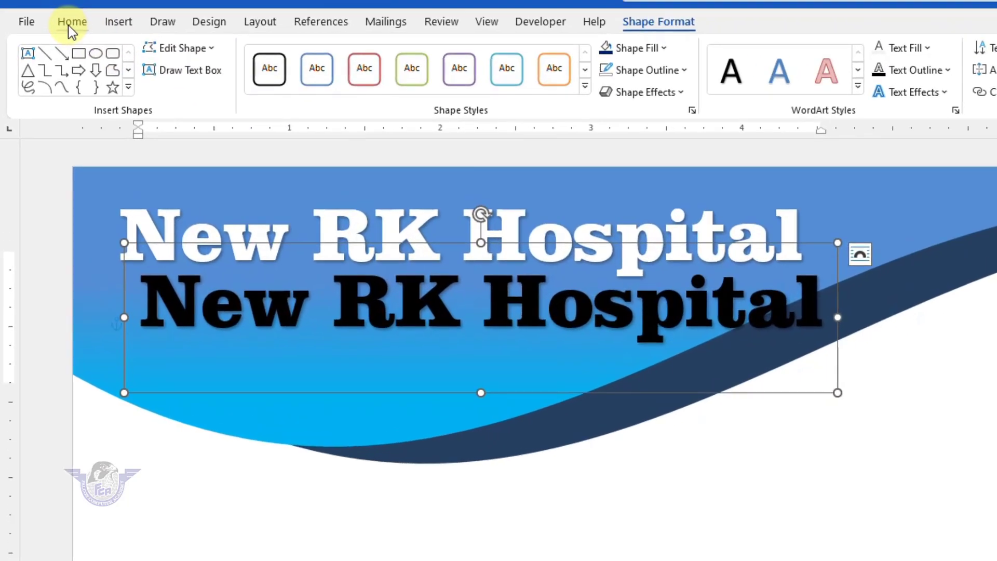
left_click(61, 18)
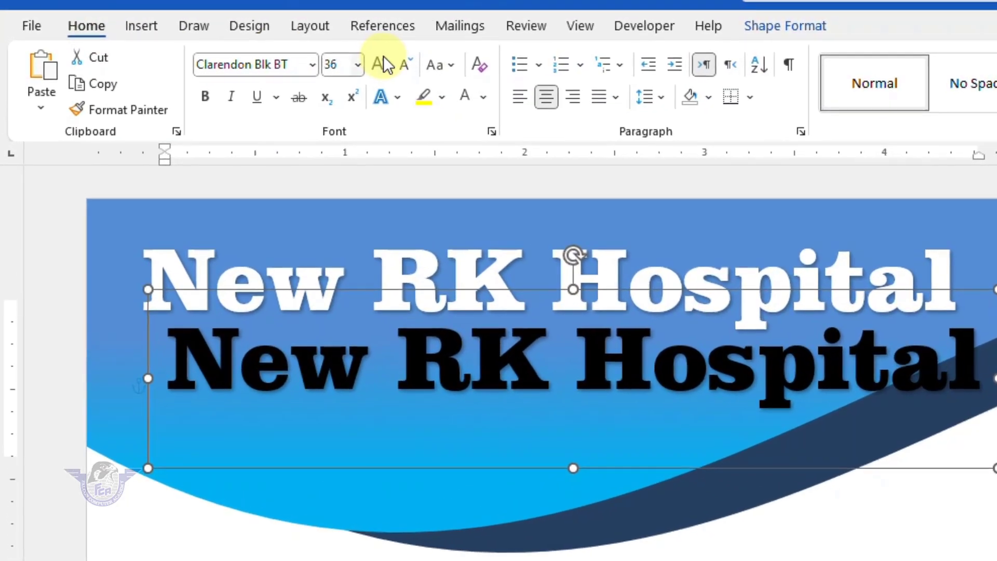
left_click(311, 64)
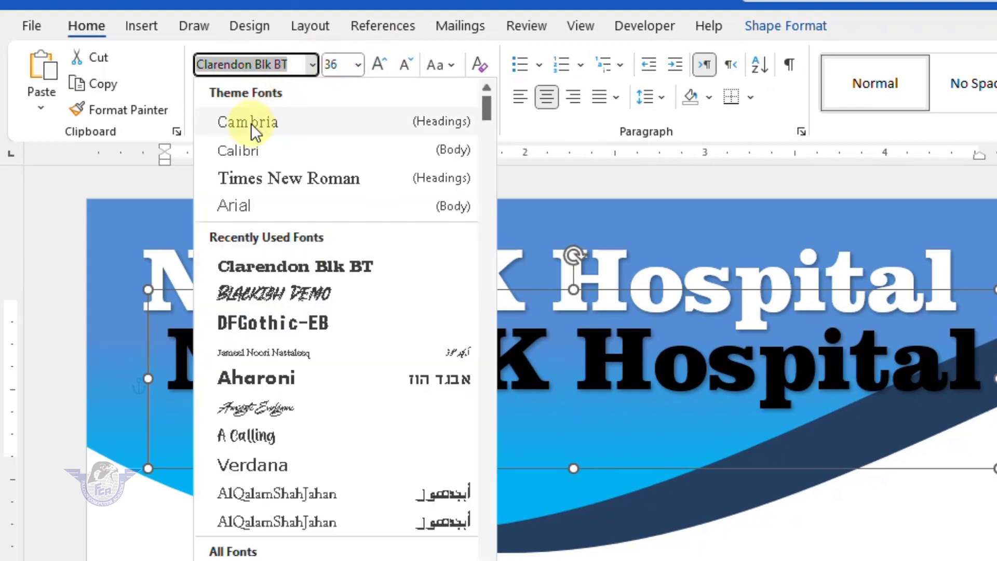
left_click(238, 207)
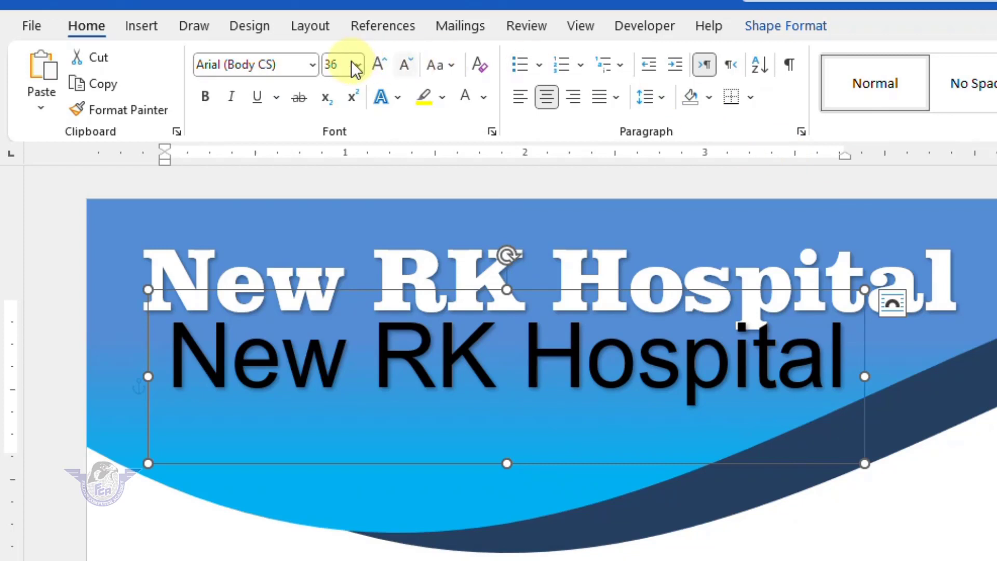
left_click(404, 69)
left_click(404, 69)
left_click(404, 68)
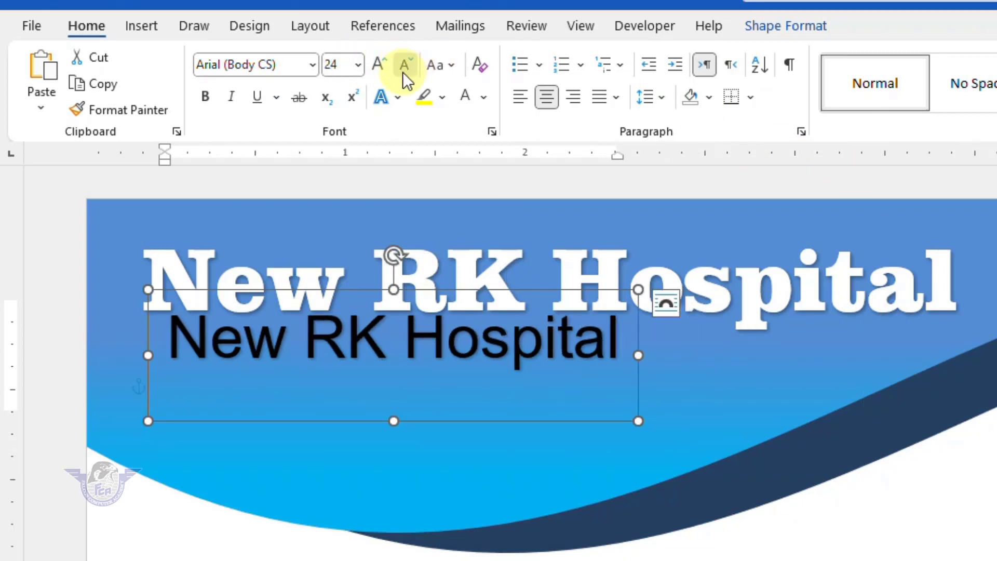
left_click(404, 69)
left_click_drag(570, 414, 712, 406)
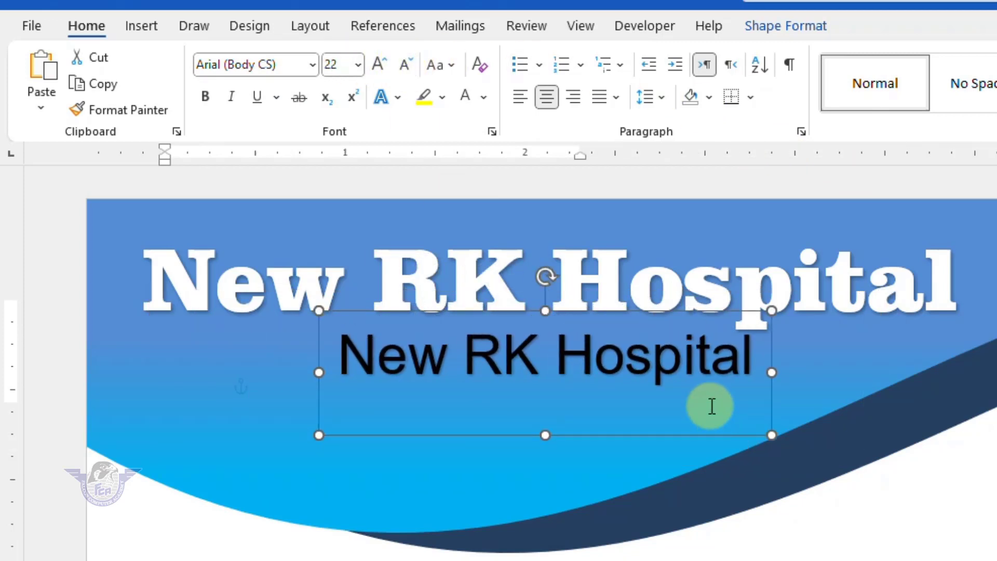
- Replace its text with 'Your Health our priority'
key("ctrl+a")
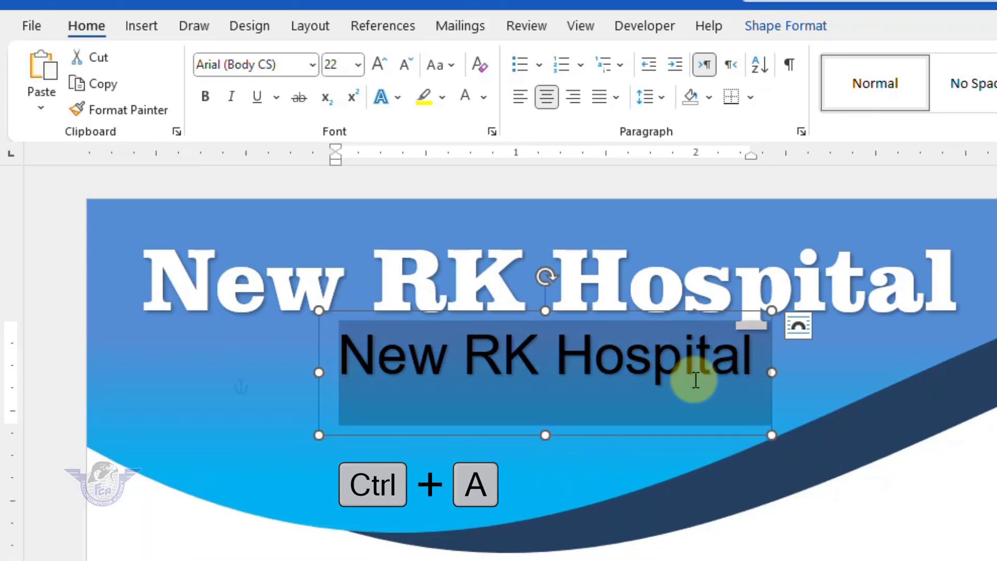
key("BackSpace")
type("yhour")
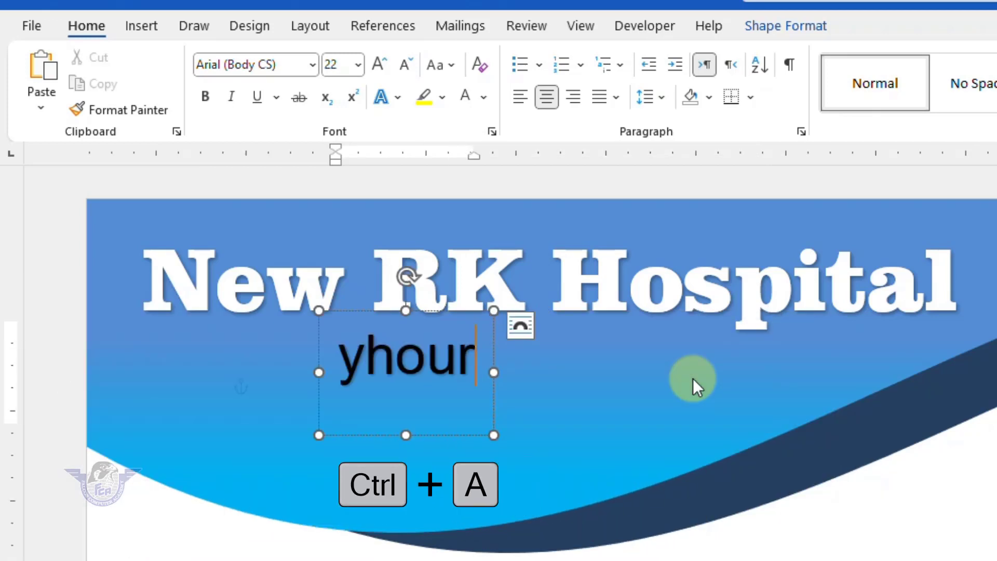
key("BackSpace")
key("BackSpace")
key("BackSpace")
key("BackSpace")
key("BackSpace")
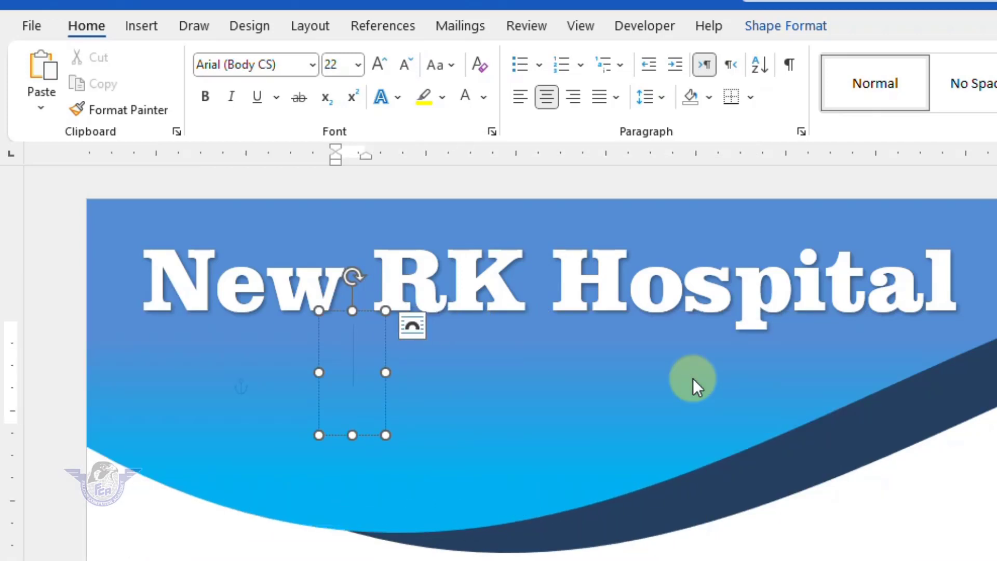
type("Your Hea")
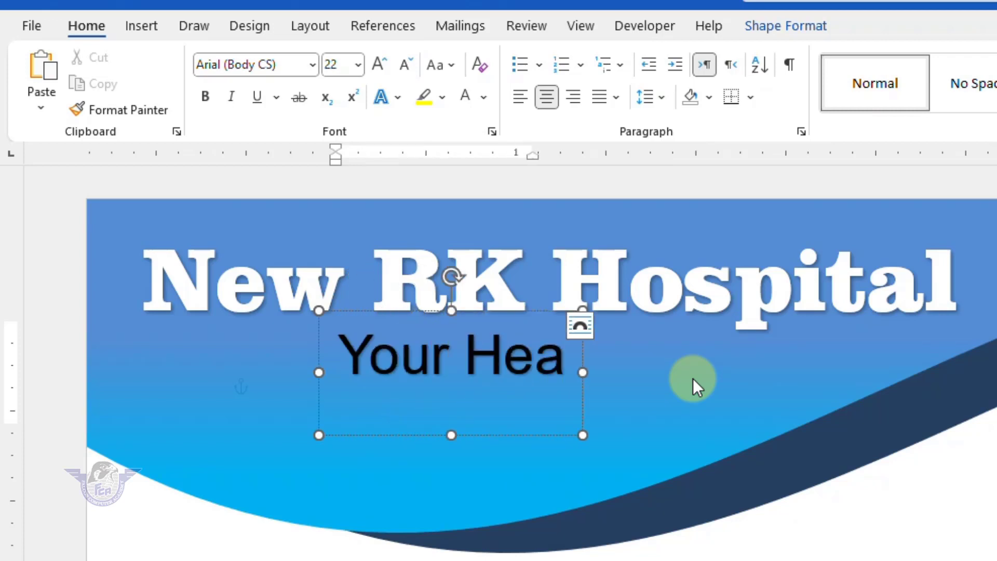
type("lth our prio")
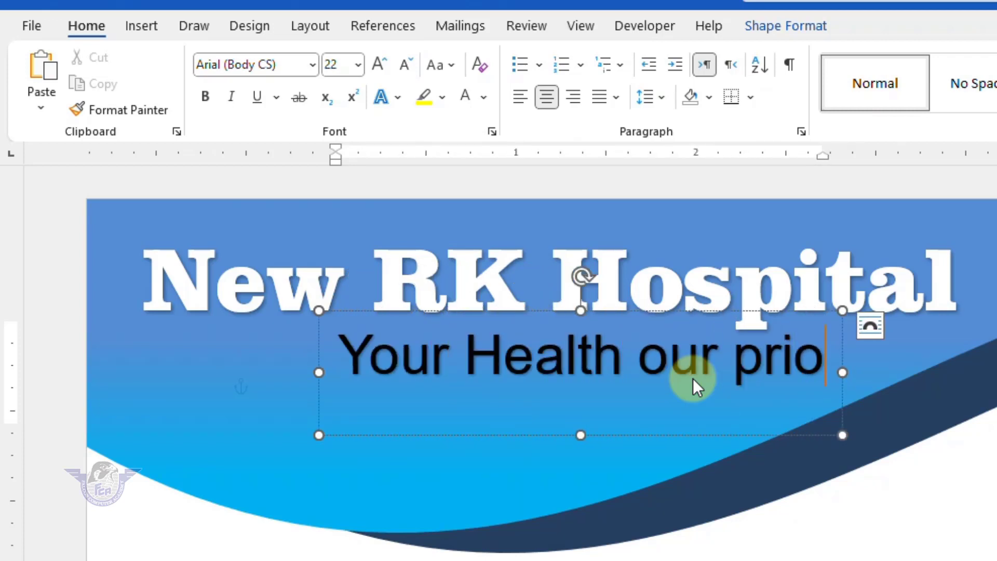
type("rity")
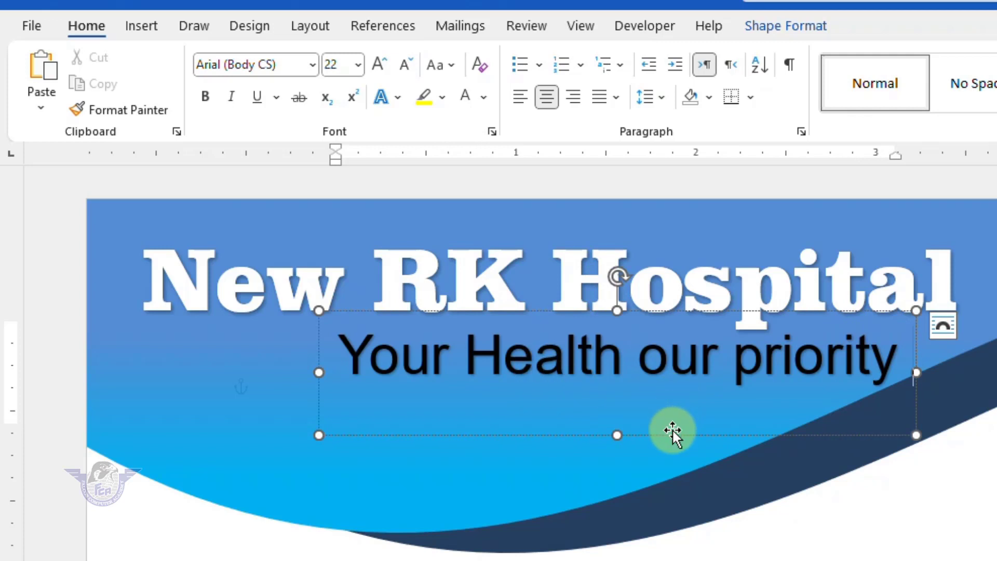
- Make the subtitle 20 pt and yellow, nudged just under the title
left_click(669, 431)
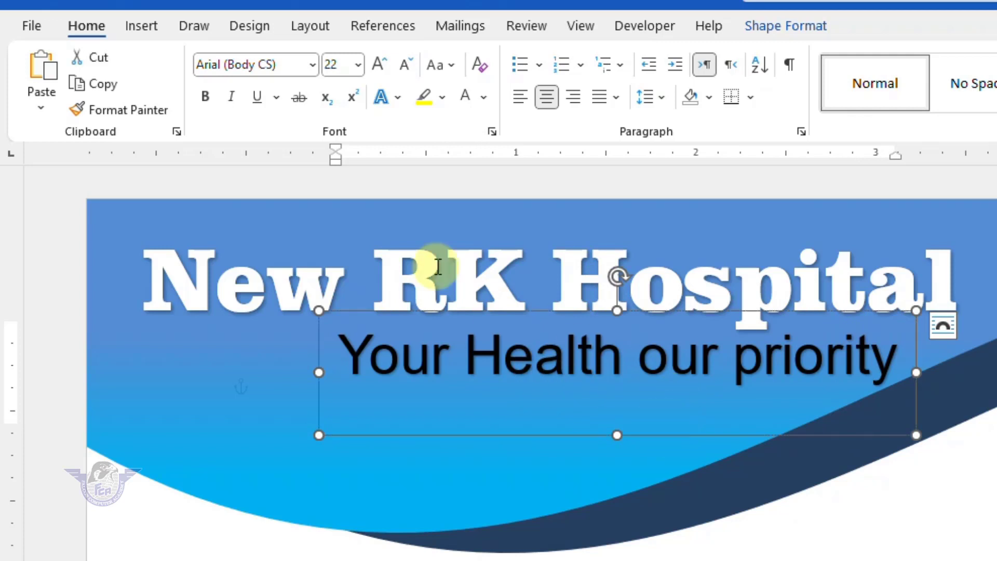
left_click(406, 67)
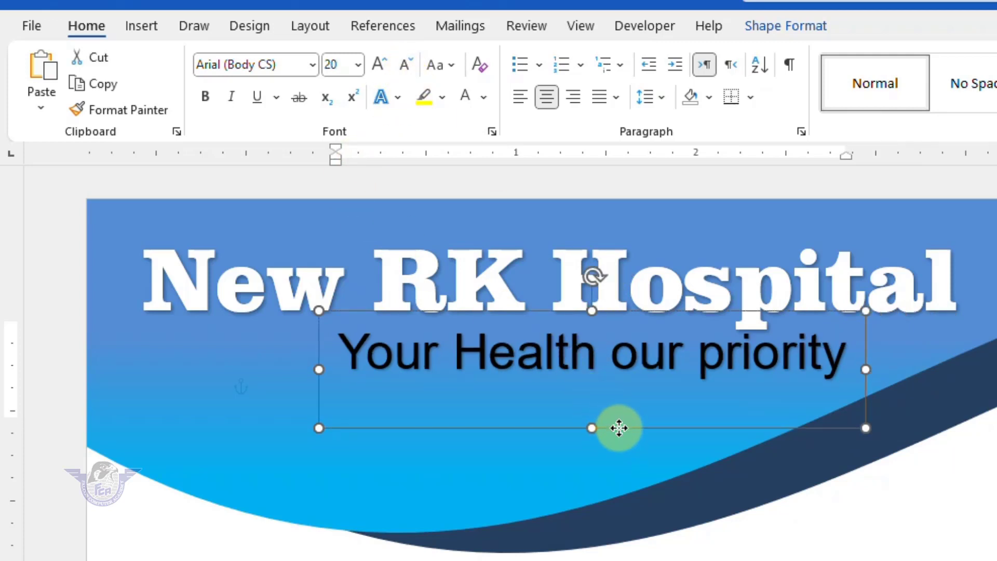
left_click_drag(619, 428, 617, 437)
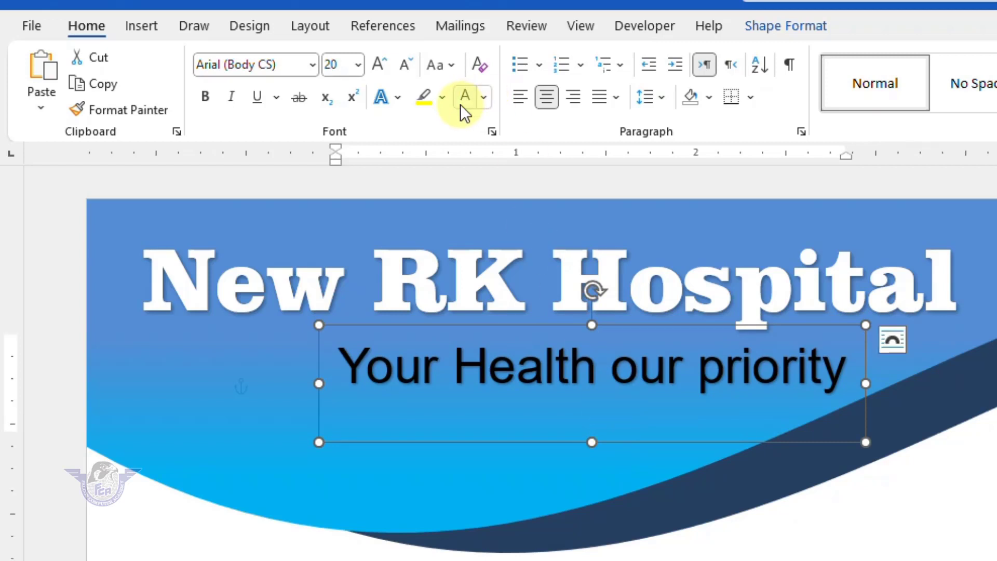
left_click(483, 97)
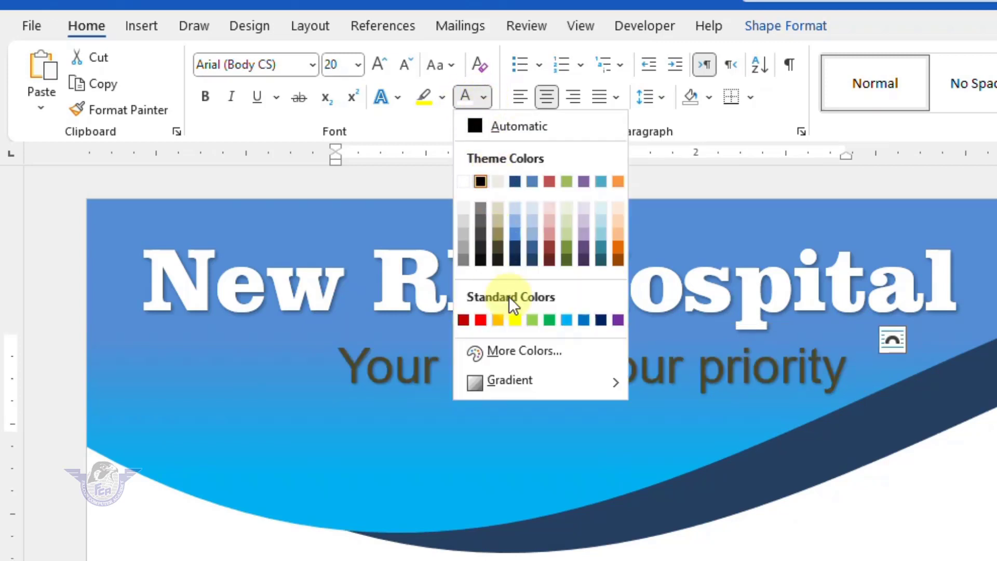
left_click(514, 321)
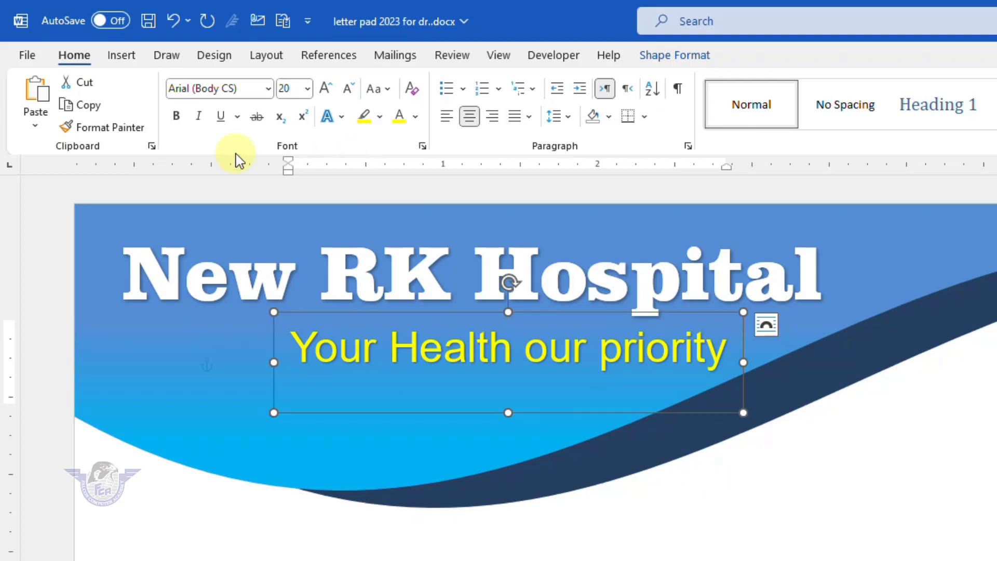
- Insert the red cross picture from this device with In Front of Text wrapping
left_click(122, 55)
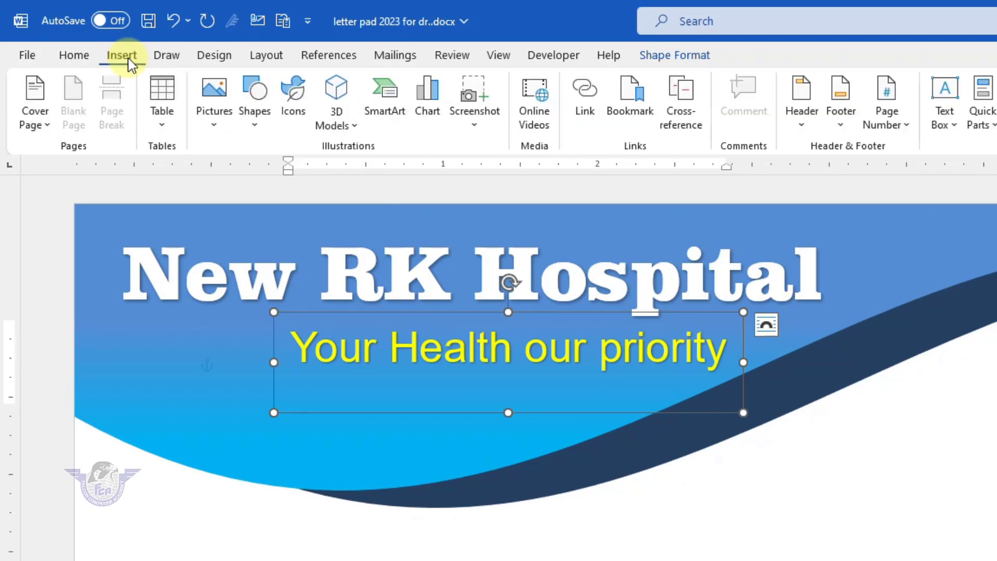
left_click(216, 89)
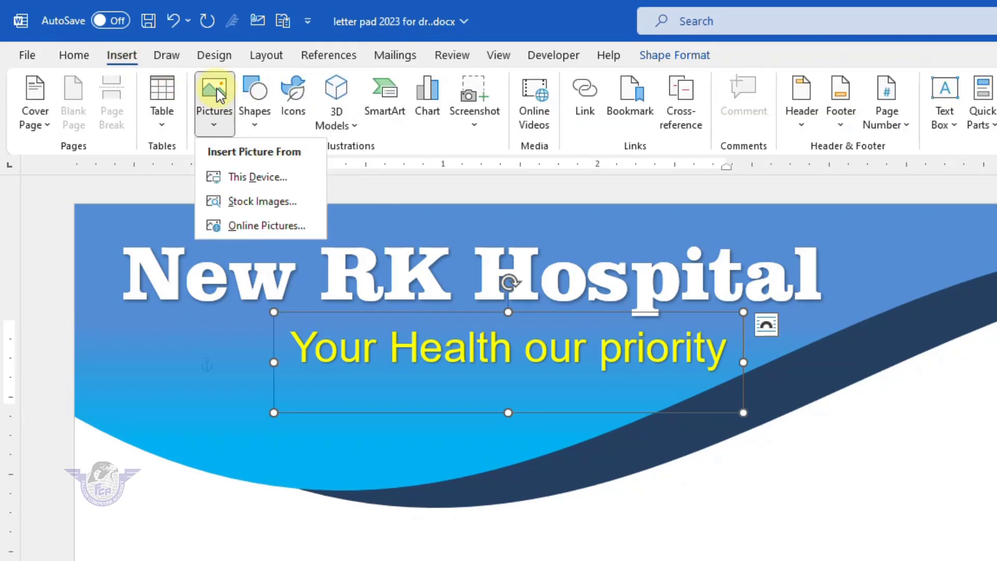
left_click(263, 182)
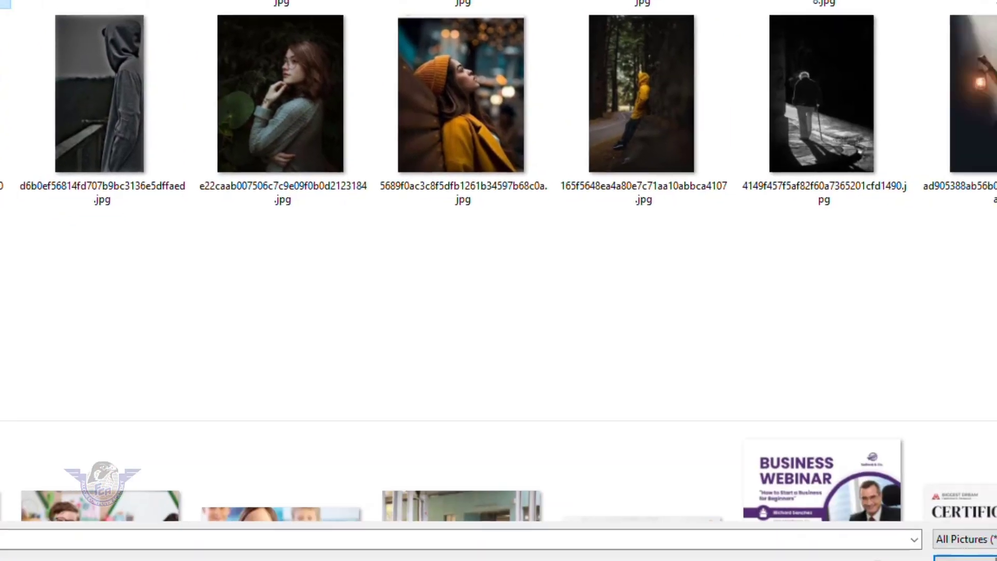
left_click(966, 559)
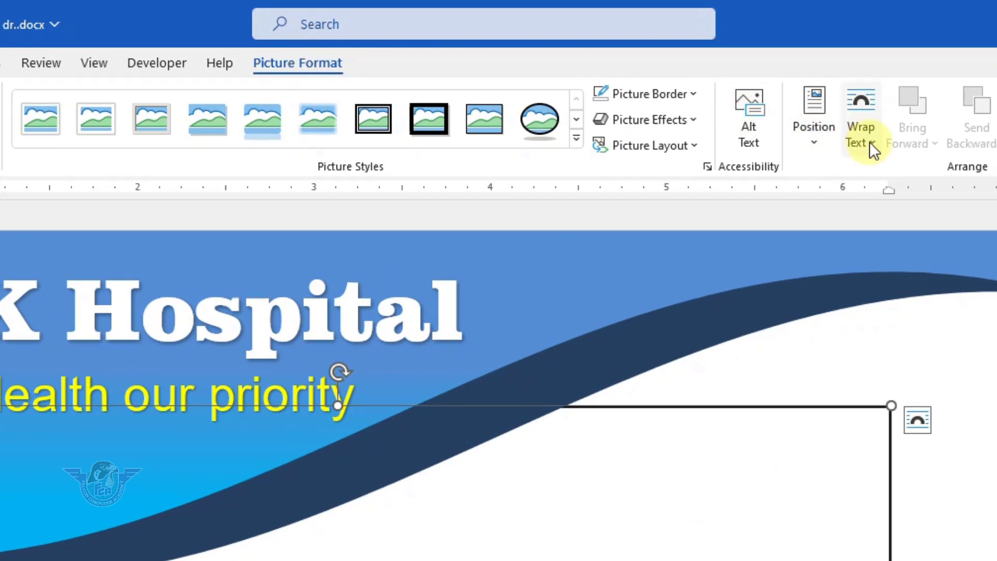
left_click(870, 145)
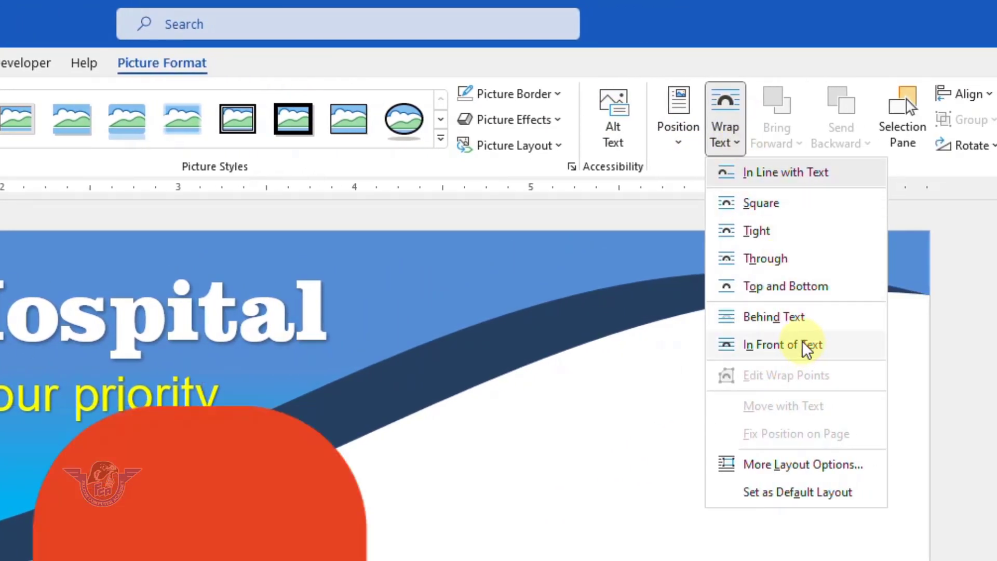
left_click(808, 349)
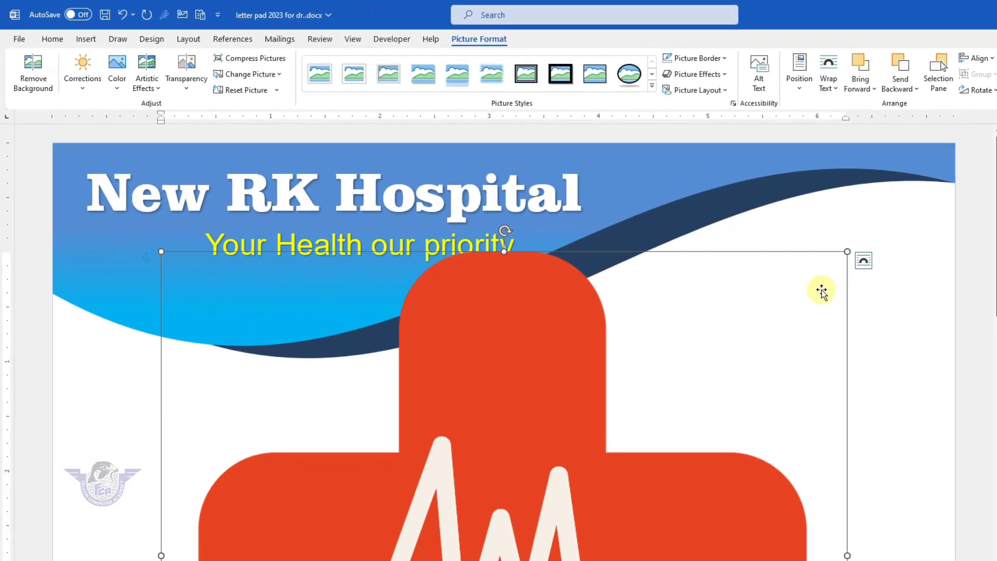
- Shrink the red cross and place it in the header left of the subtitle
left_click_drag(846, 252, 383, 547)
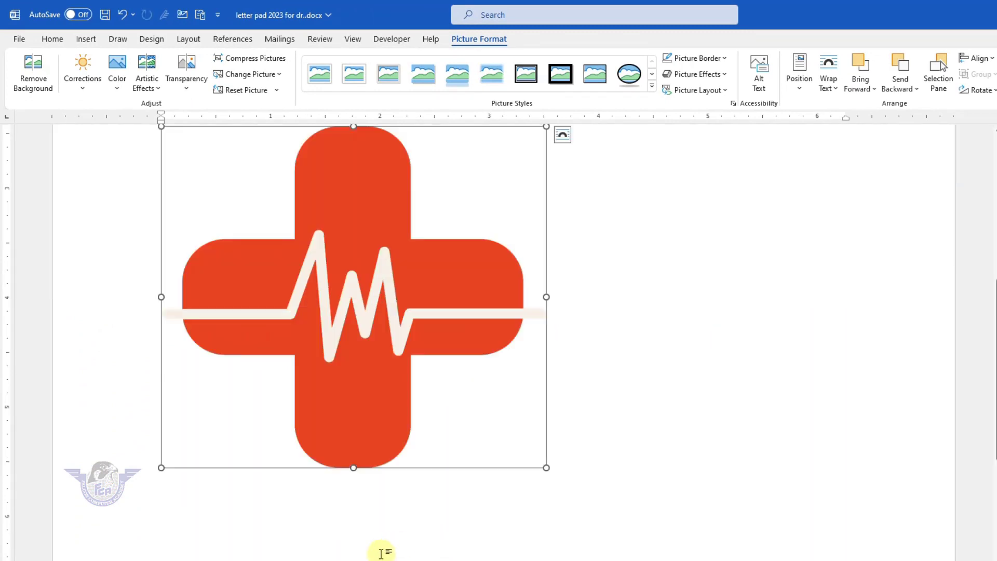
left_click_drag(561, 427, 271, 216)
scroll(289, 356, "up", 6)
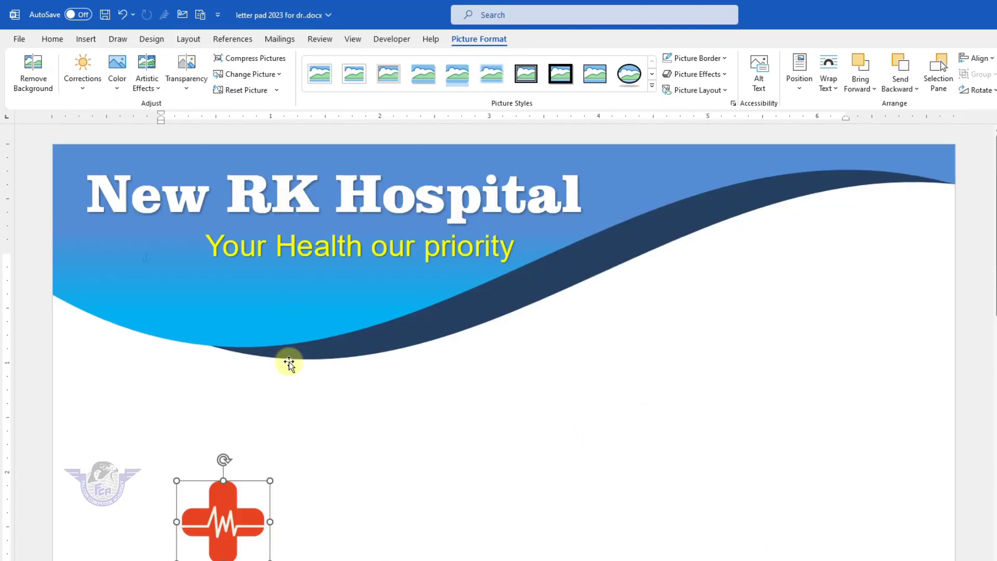
mouse_move(229, 514)
left_mouse_down()
mouse_move(150, 268)
mouse_move(191, 266)
left_mouse_up()
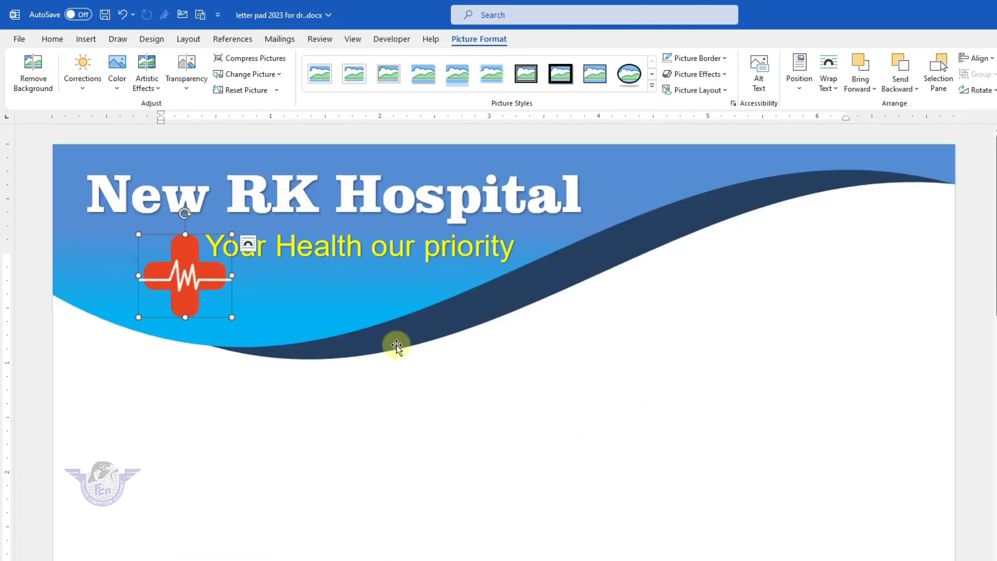
left_click(631, 393)
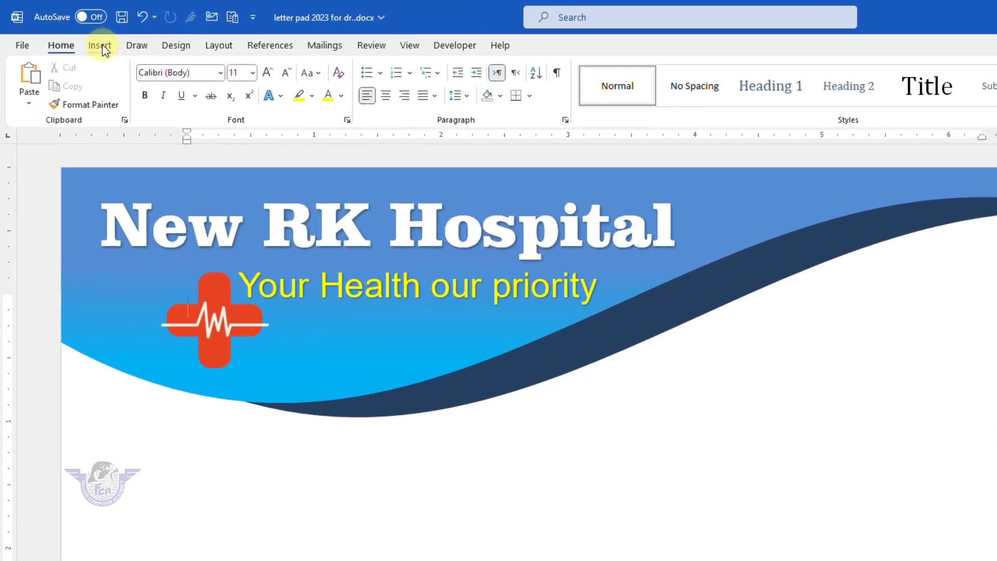
- Insert the green caduceus emblem picture from this computer into the letter pad
left_click(87, 41)
left_click(152, 69)
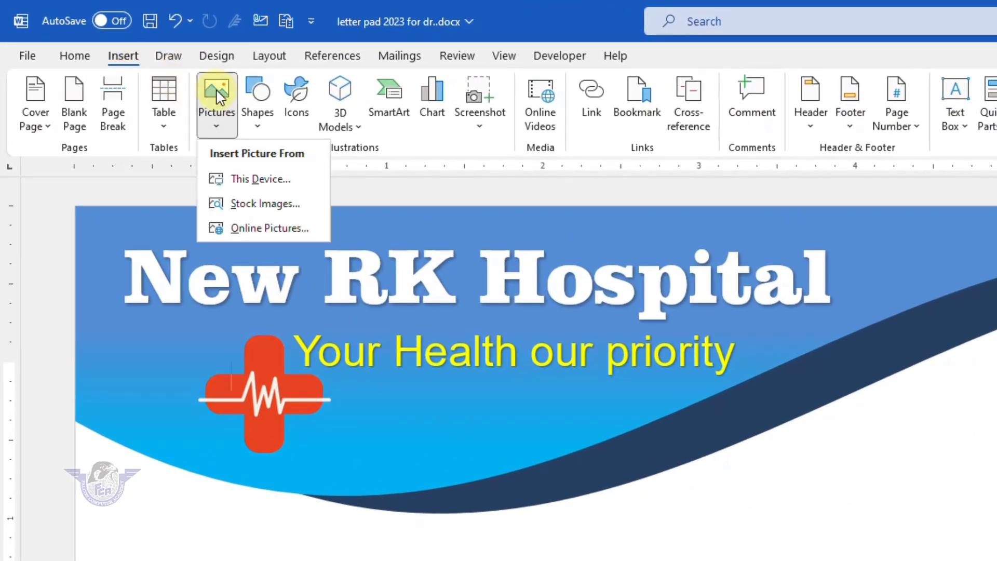
left_click(260, 179)
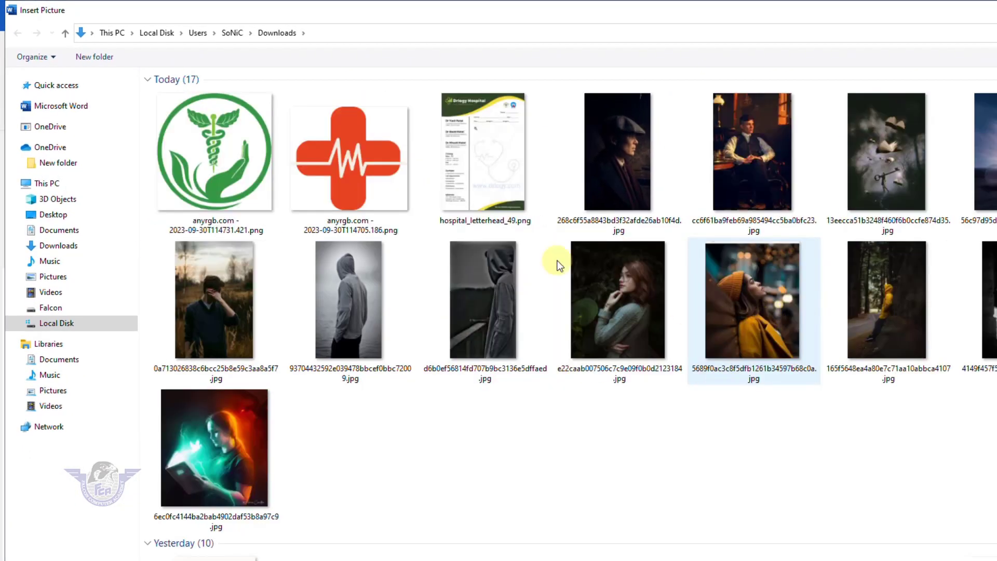
left_click(348, 155)
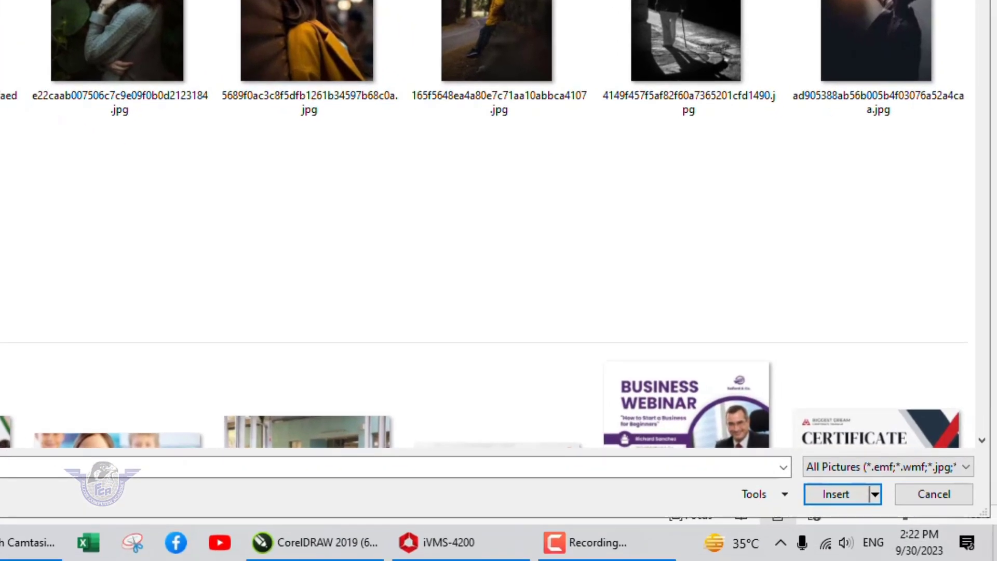
left_click(843, 497)
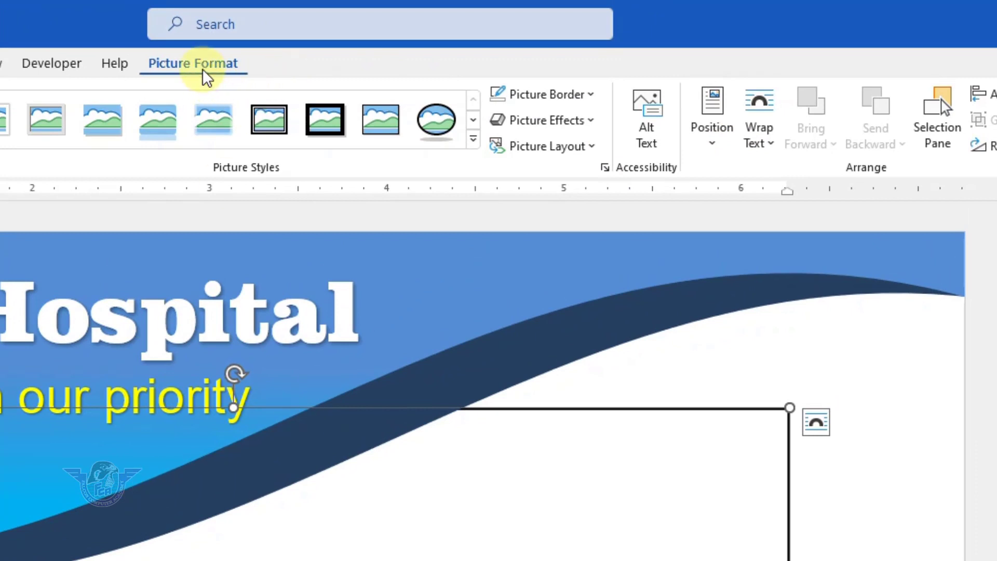
- Set the emblem in front of text, shrink it, and place it at the header's top-right
left_click(770, 142)
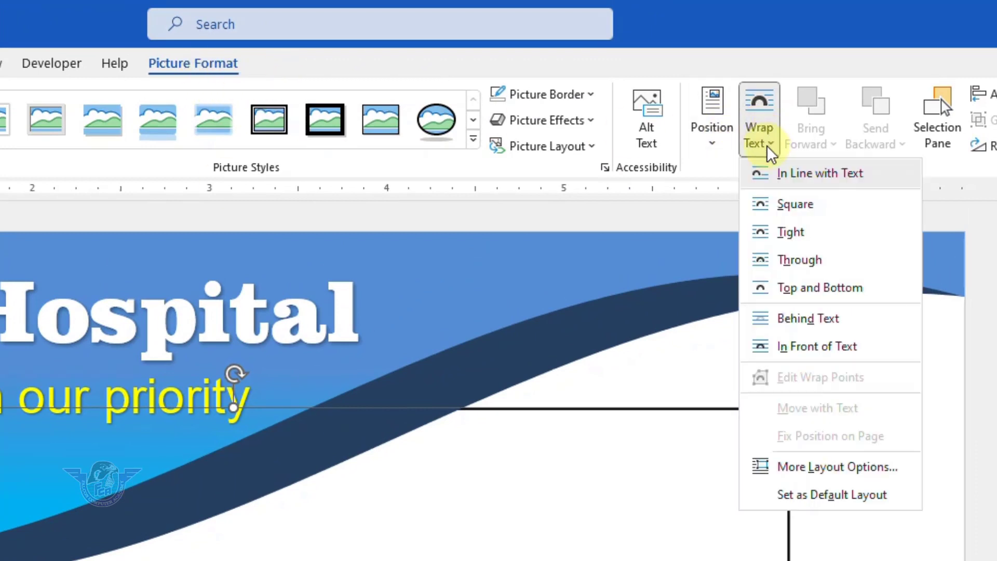
left_click(824, 351)
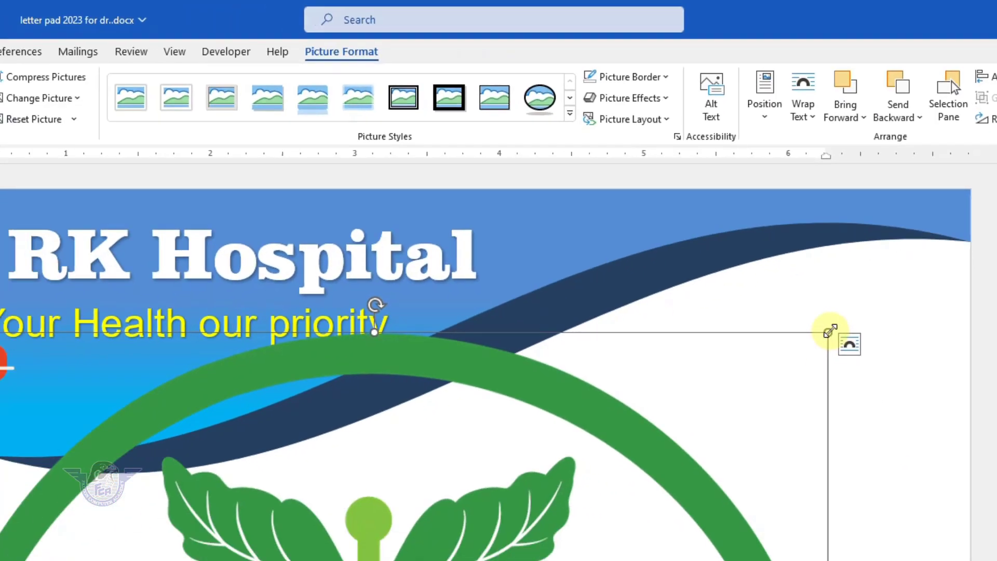
left_click_drag(789, 407, 545, 560)
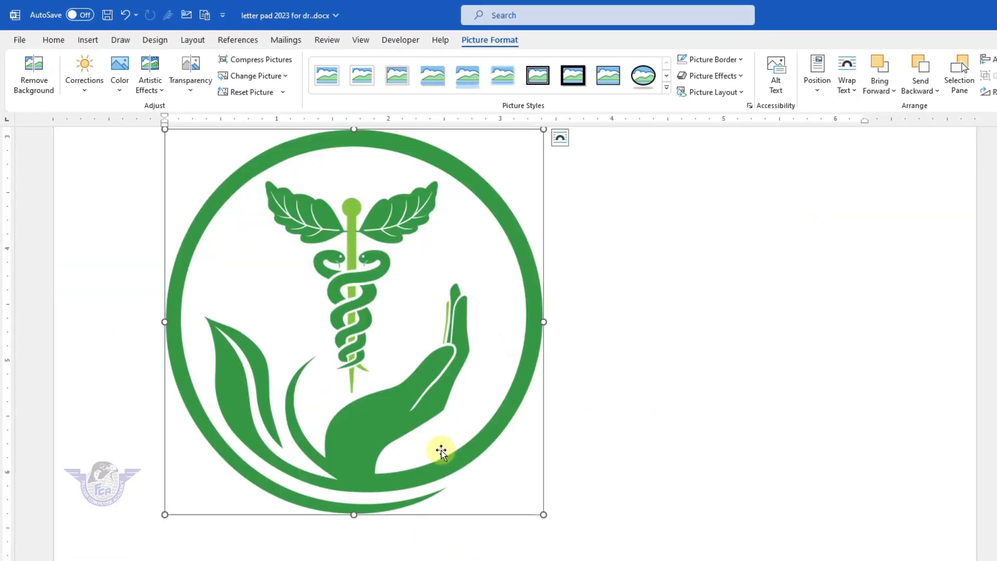
left_click_drag(543, 516, 275, 242)
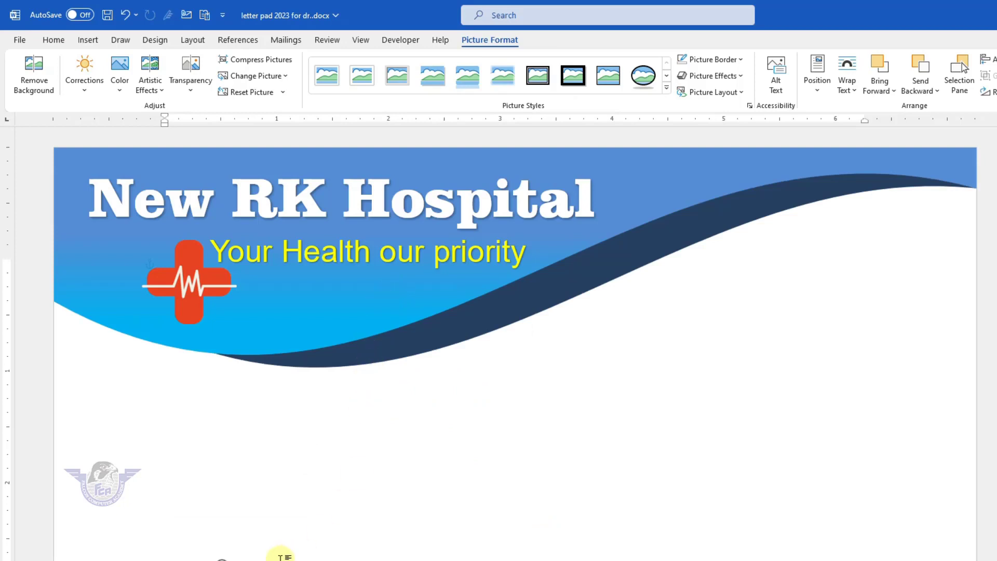
left_click_drag(283, 556, 915, 240)
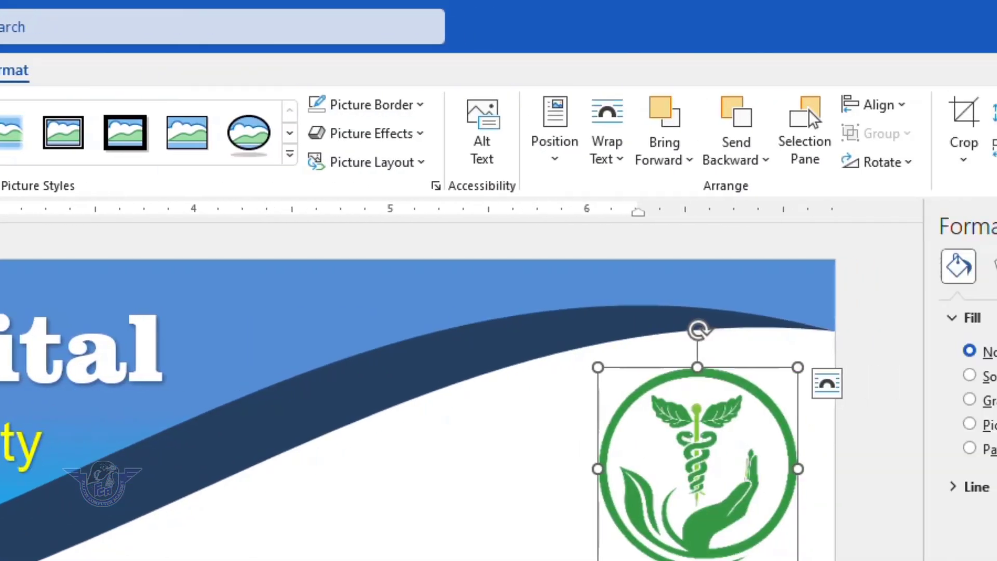
- Draw a text box below the header on the right
left_click(0, 70)
left_click(320, 135)
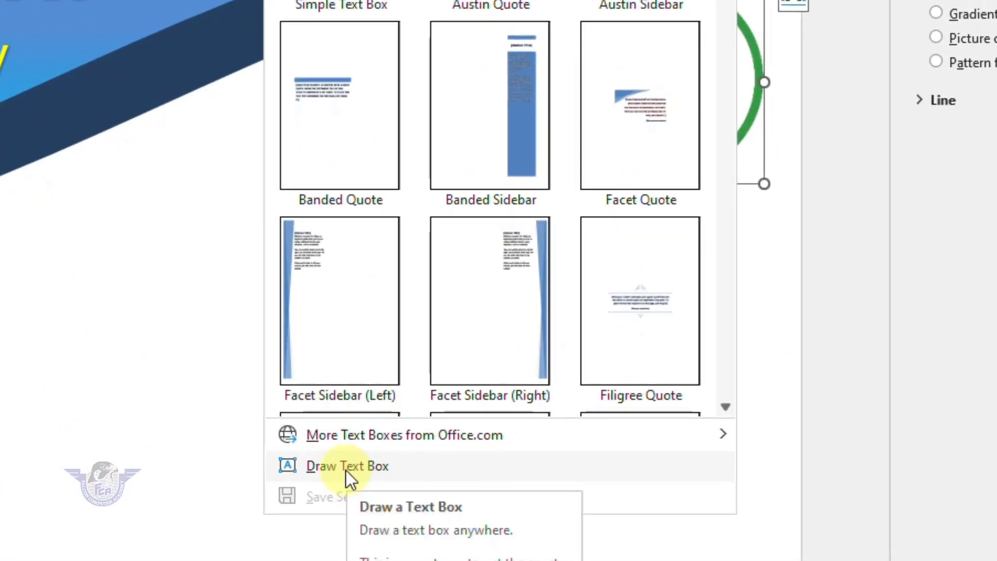
left_click(346, 470)
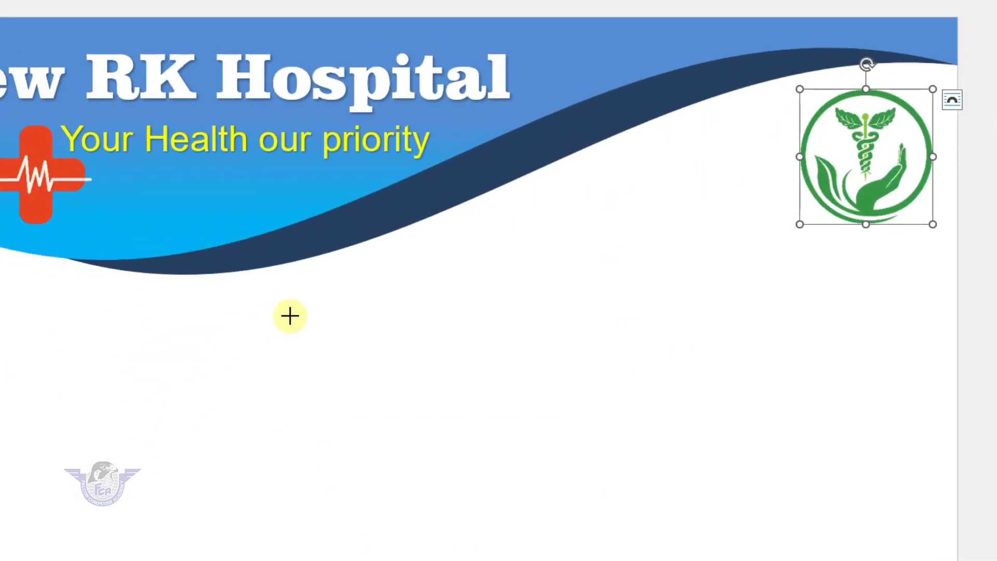
mouse_move(344, 301)
left_mouse_down()
mouse_move(568, 422)
mouse_move(921, 421)
mouse_move(941, 496)
left_mouse_up()
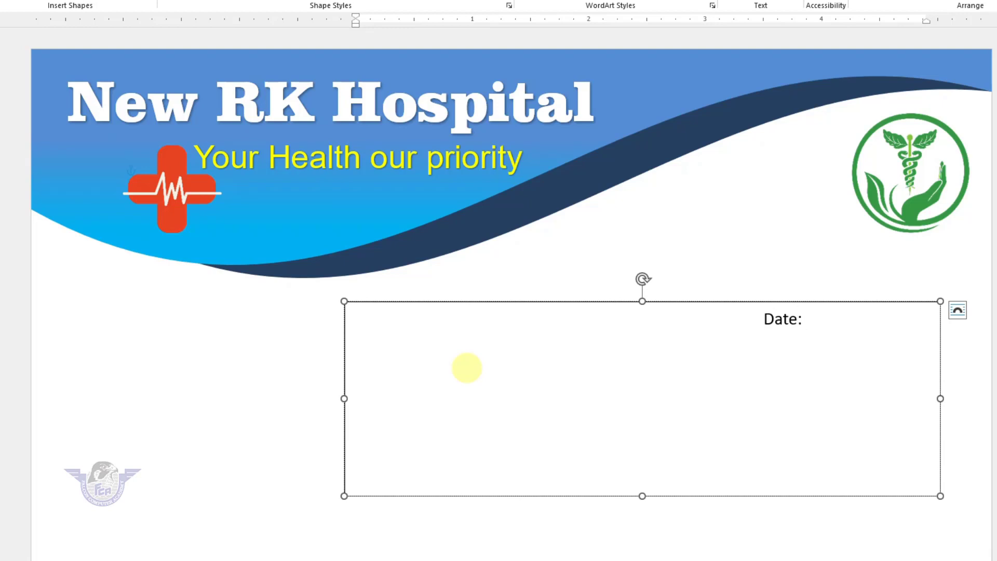
- Type the Date, Name, Age, Sex, Wight and Height underscore lines, then make the box taller
type("_")
key("BackSpace")
type("ame")
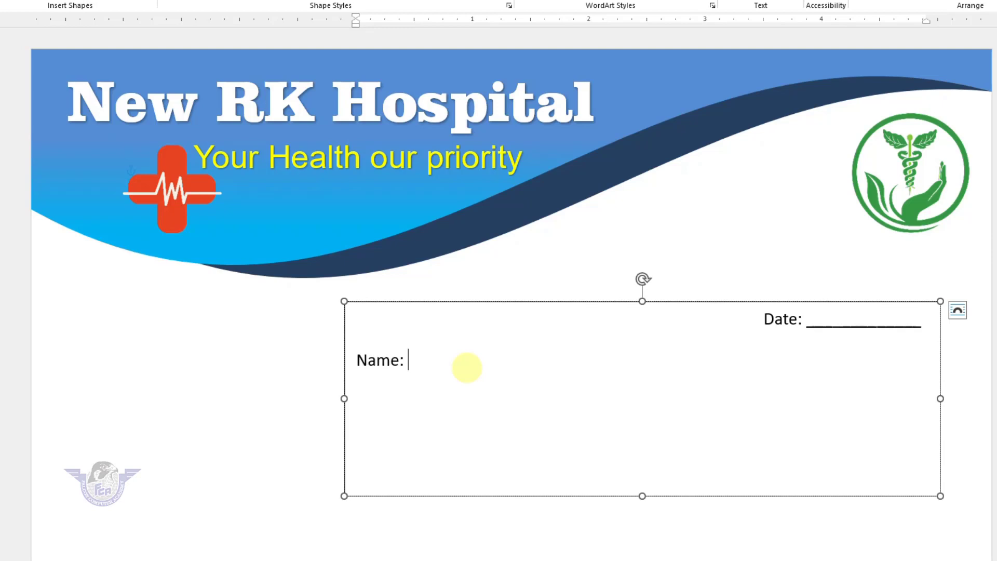
type(": _________")
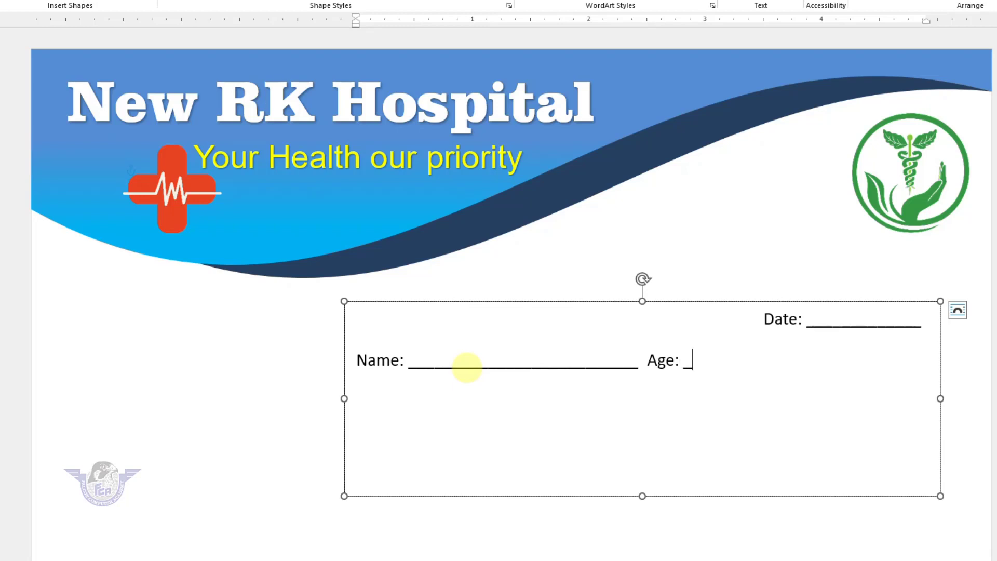
type("_______________")
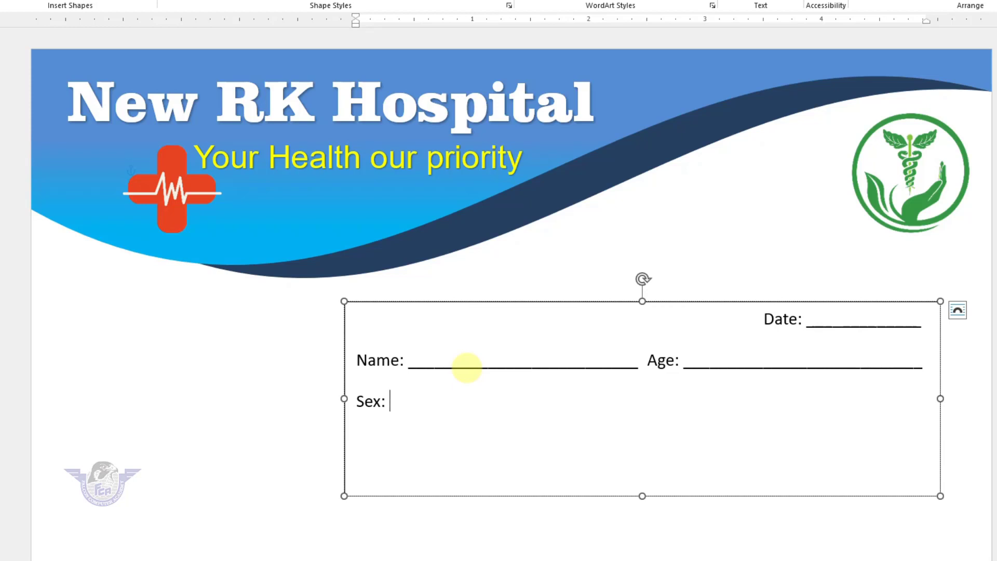
type("____________")
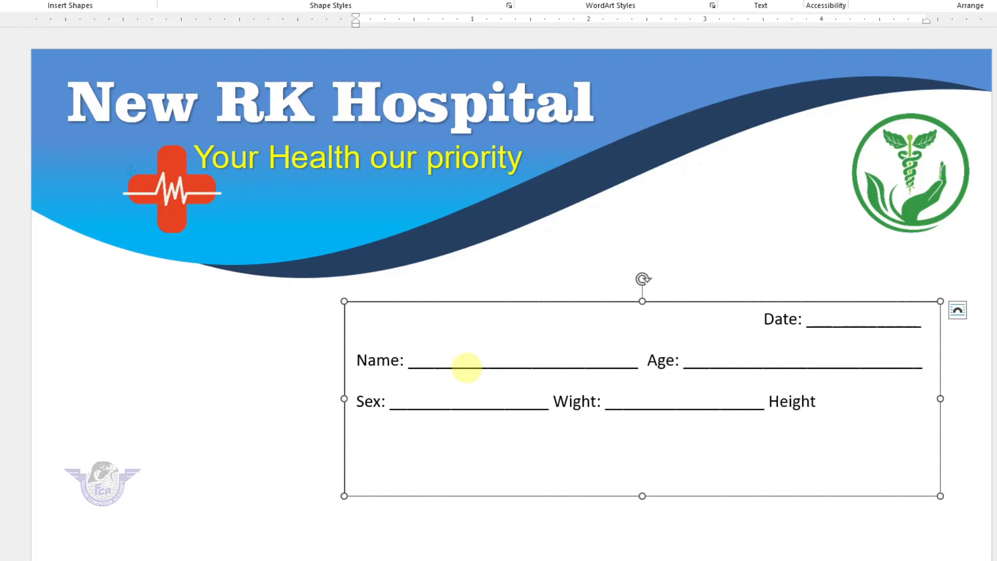
type("___")
key("BackSpace")
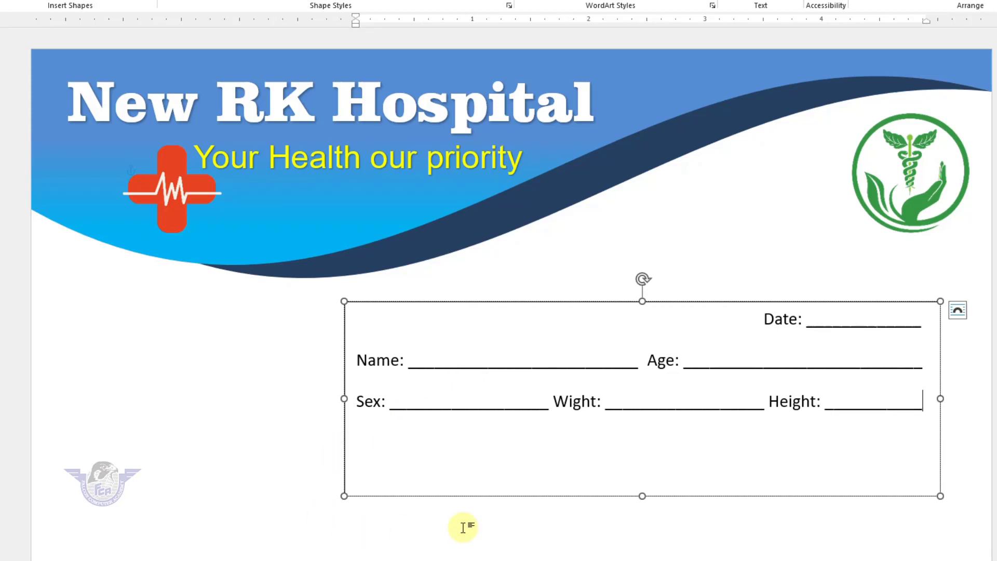
left_click_drag(644, 495, 652, 533)
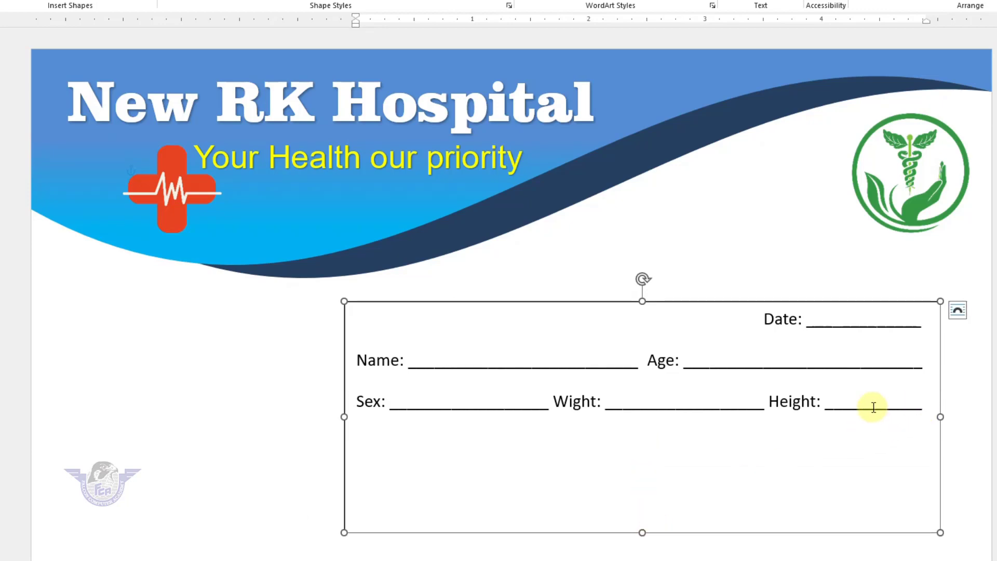
- Apply 2.0 line spacing to the Date-to-Height lines, then select the whole text box
left_click_drag(874, 405, 398, 329)
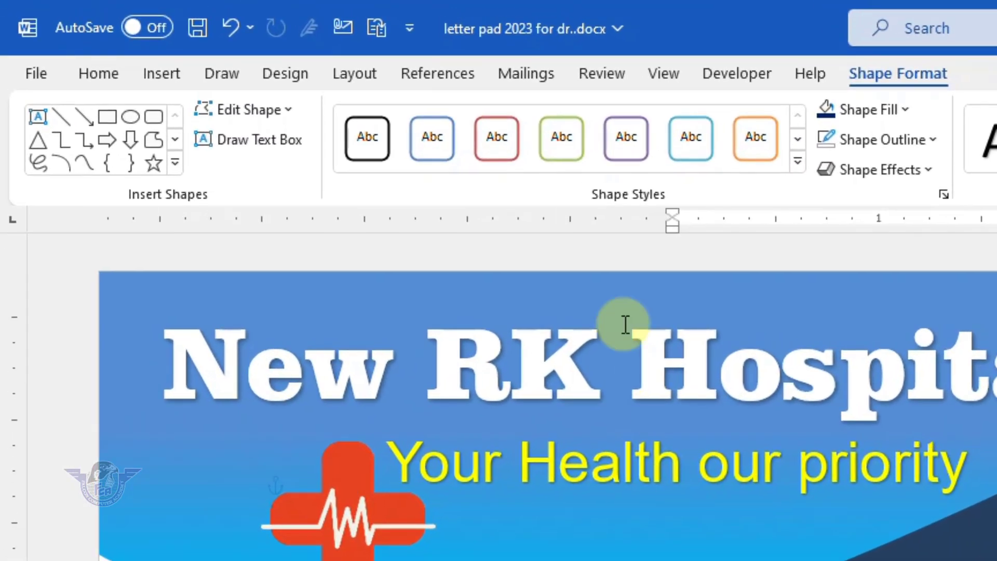
left_click(92, 77)
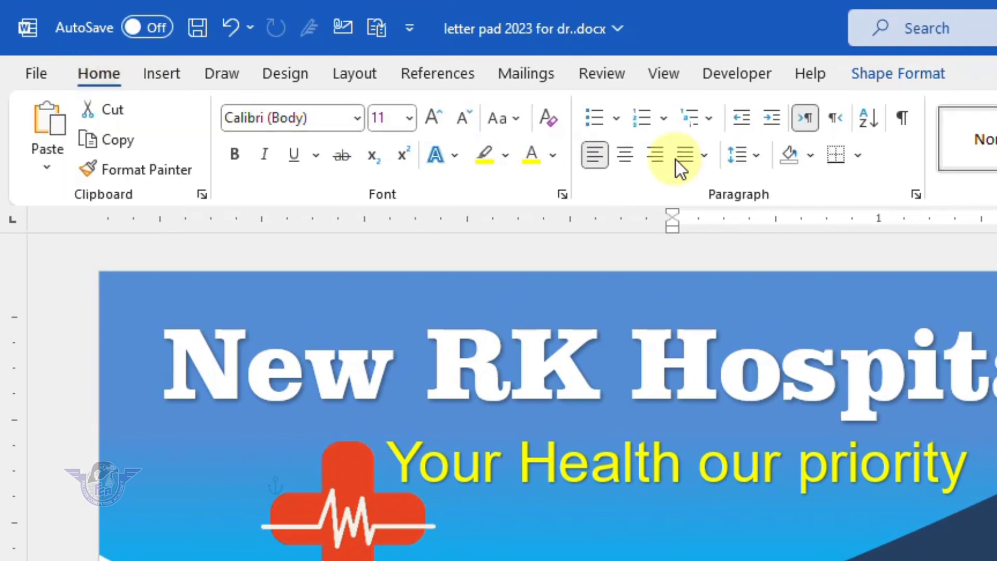
left_click(757, 158)
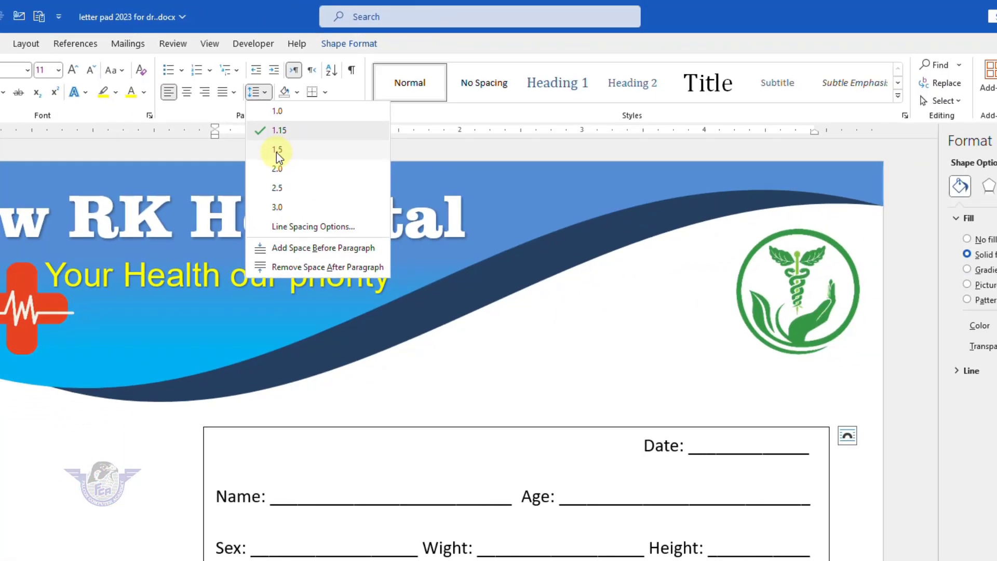
left_click(249, 162)
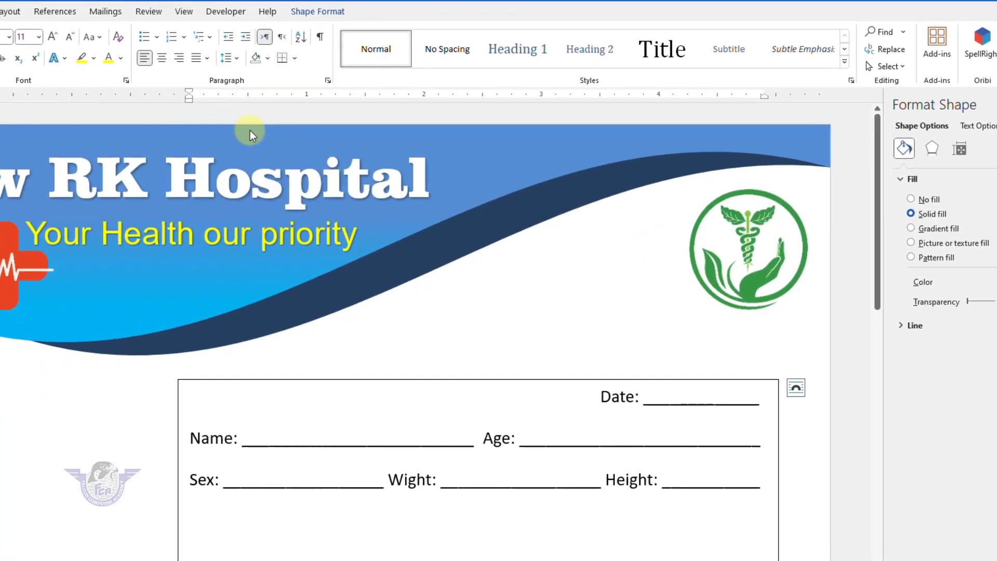
left_click(494, 364)
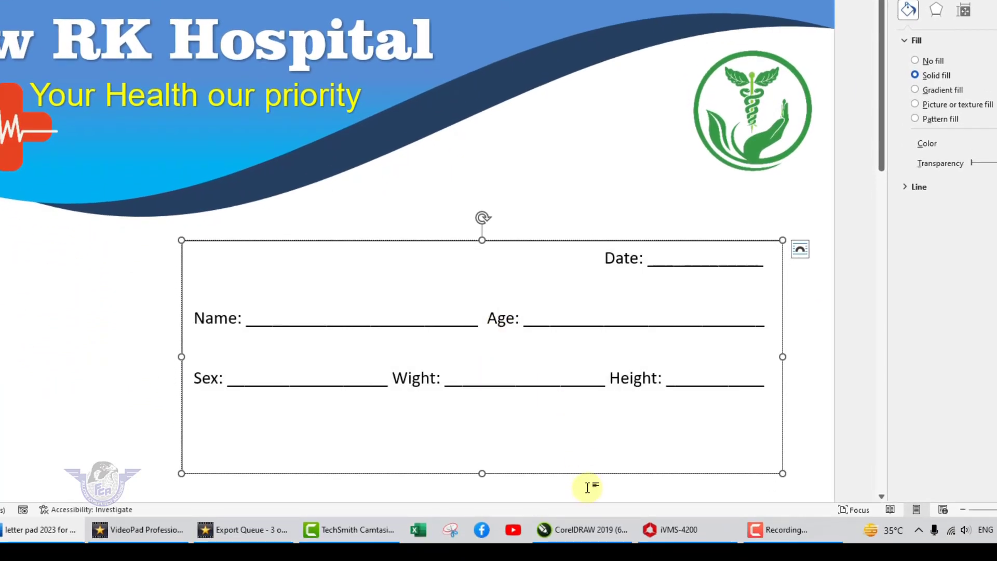
left_click(782, 432)
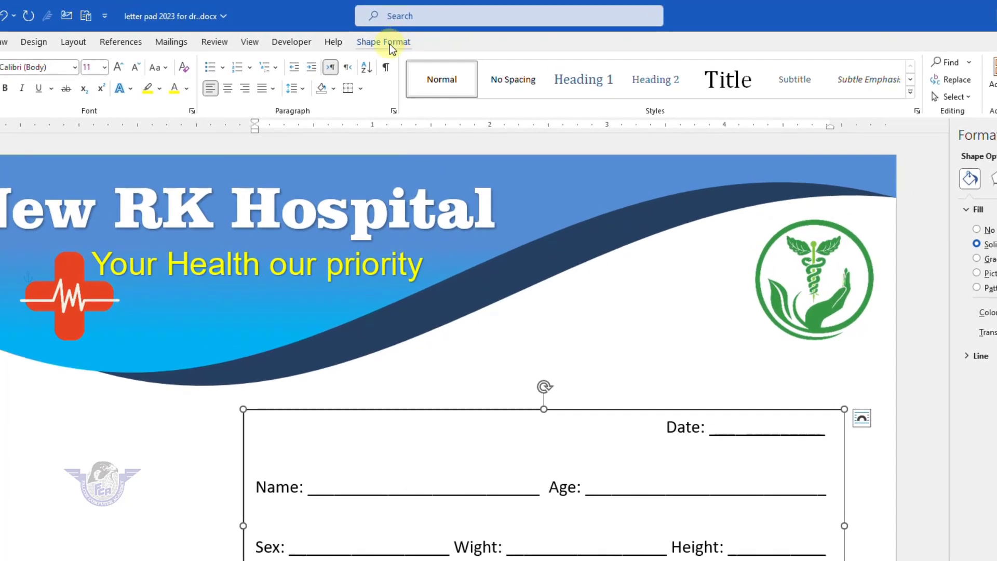
left_click(389, 44)
- Set the patient info box's outline to No Outline
left_click(396, 81)
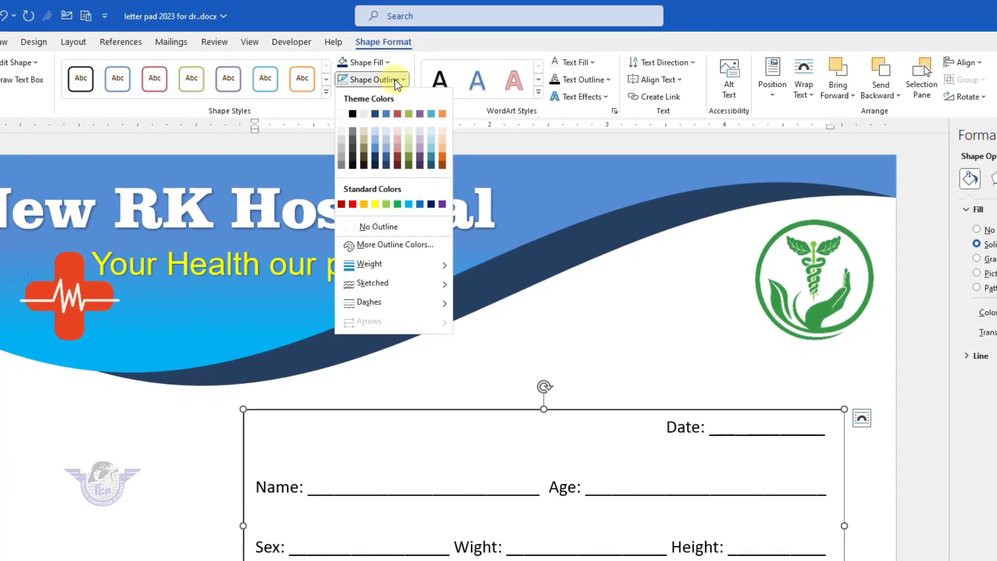
left_click(369, 226)
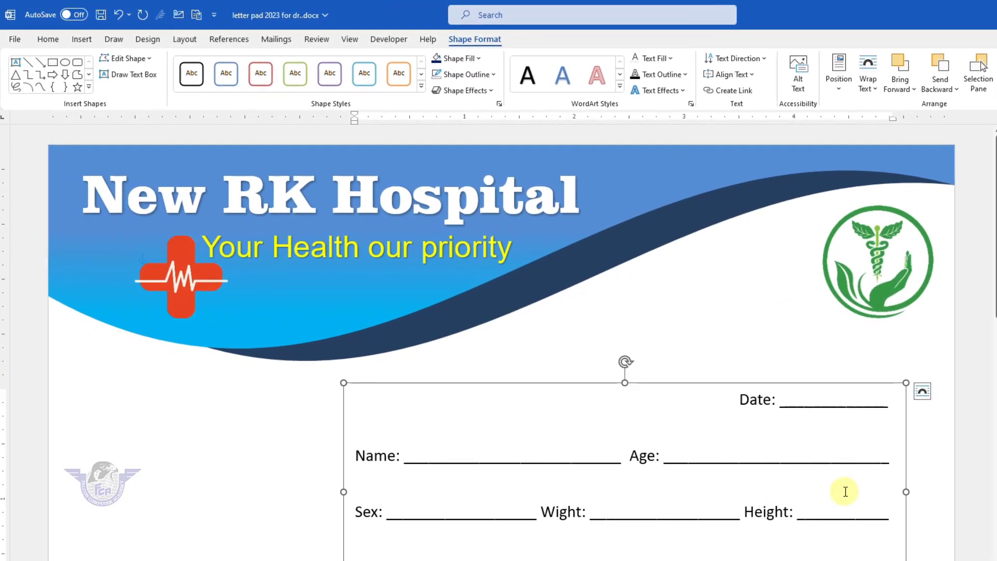
left_click(937, 478)
- Check the borderless info box in print preview, then return to editing
scroll(936, 478, "down", 4)
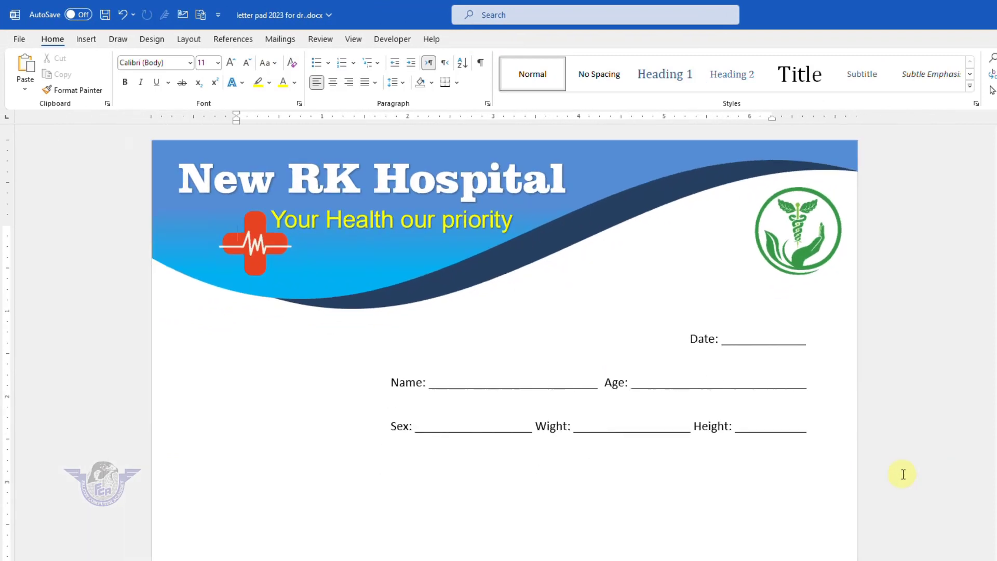
scroll(764, 453, "down", 1)
key("ctrl+p")
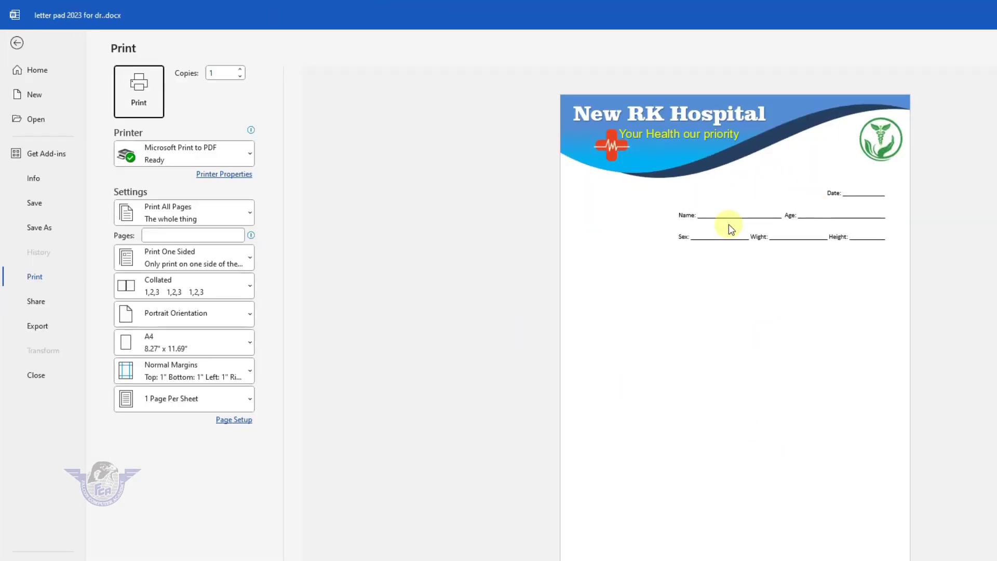
key("Escape")
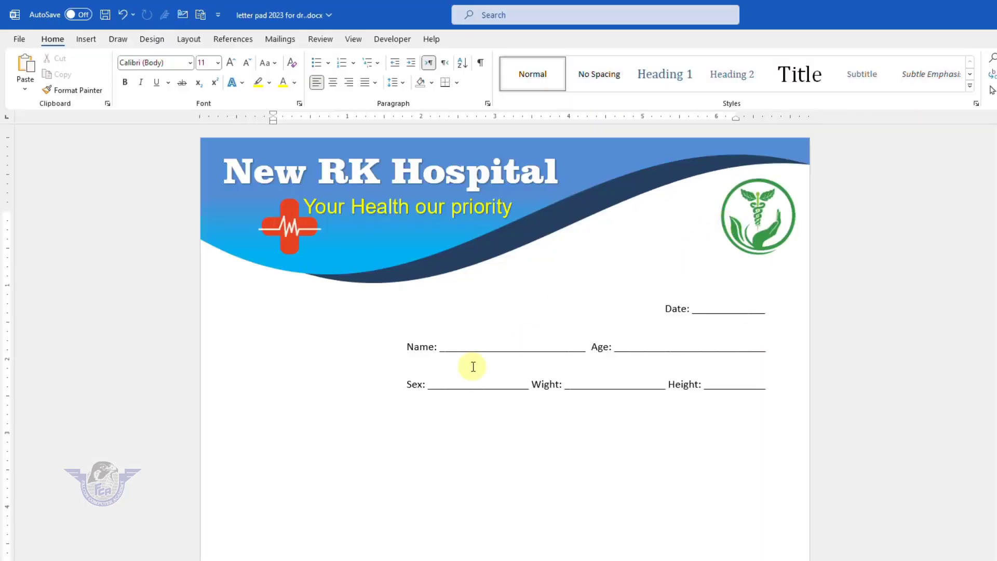
scroll(366, 456, "down", 3)
scroll(367, 456, "up", 3)
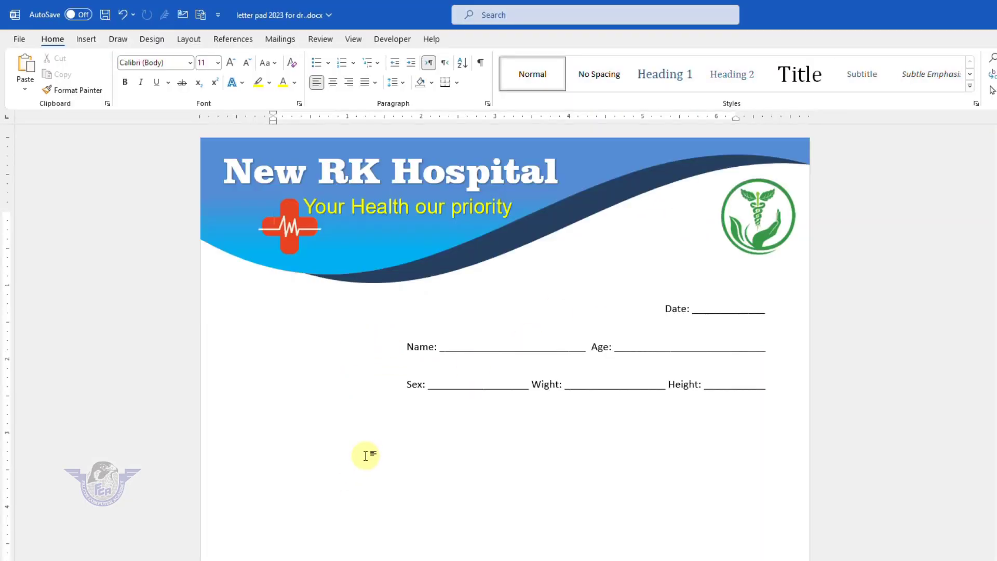
scroll(366, 457, "down", 2)
scroll(366, 457, "down", 1)
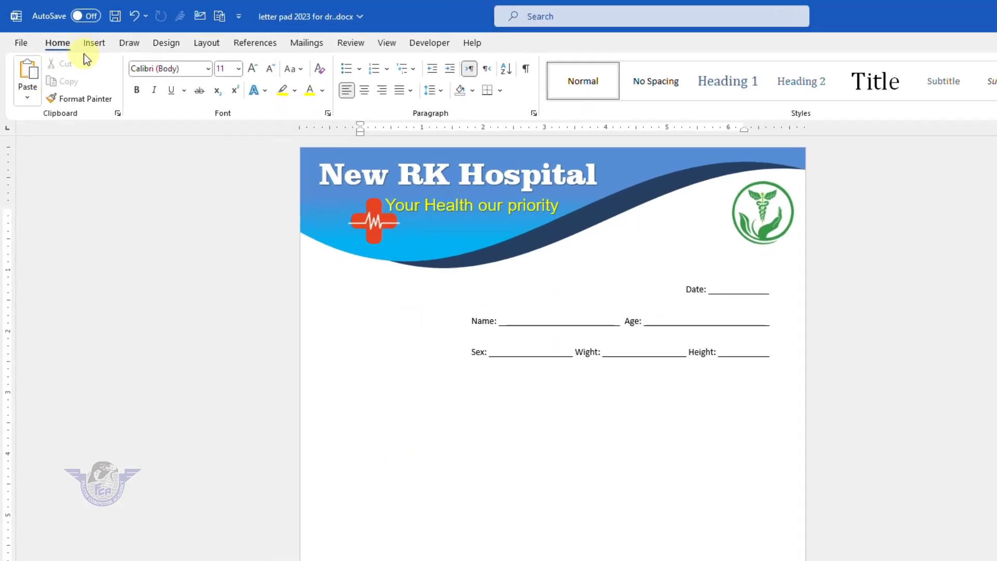
- Draw a thin rectangle below the header banner
left_click(85, 39)
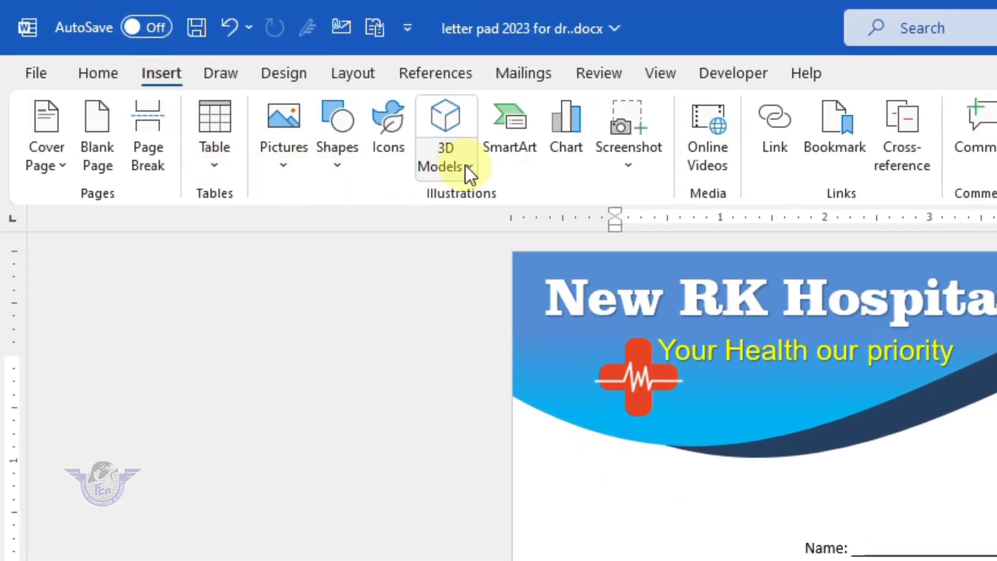
left_click(466, 163)
left_click(335, 159)
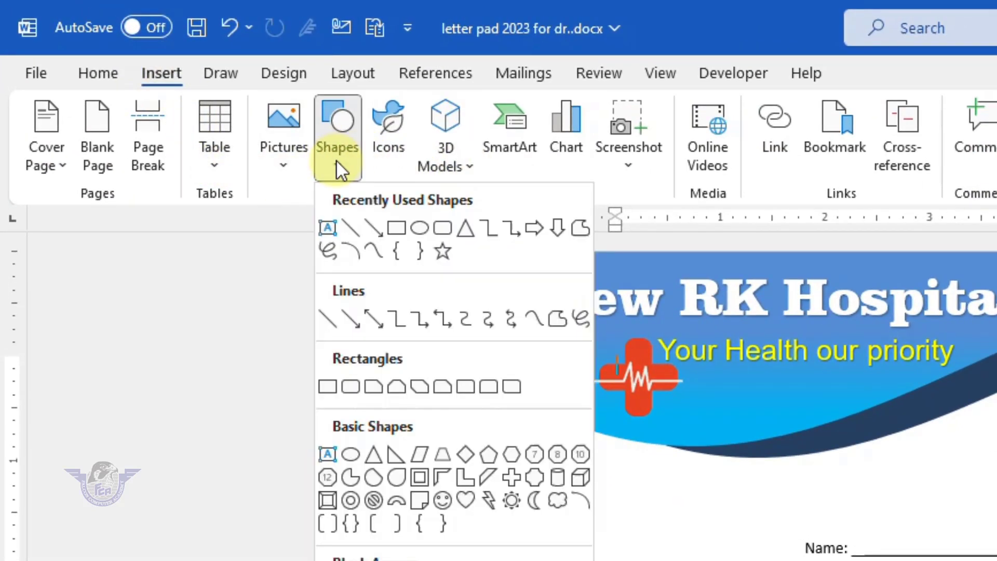
left_click(396, 228)
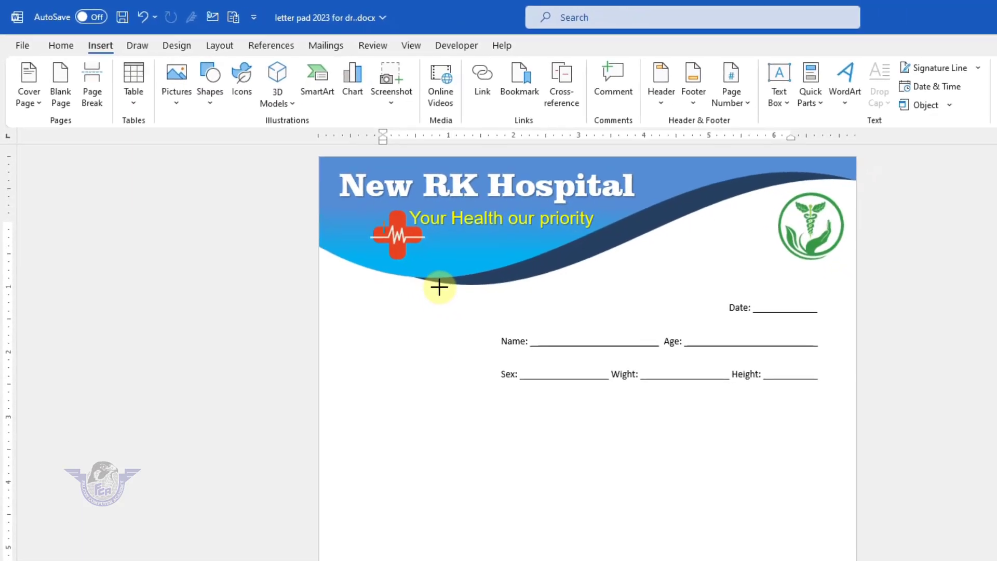
mouse_move(439, 285)
left_mouse_down()
mouse_move(446, 560)
mouse_move(391, 547)
mouse_move(392, 513)
left_mouse_up()
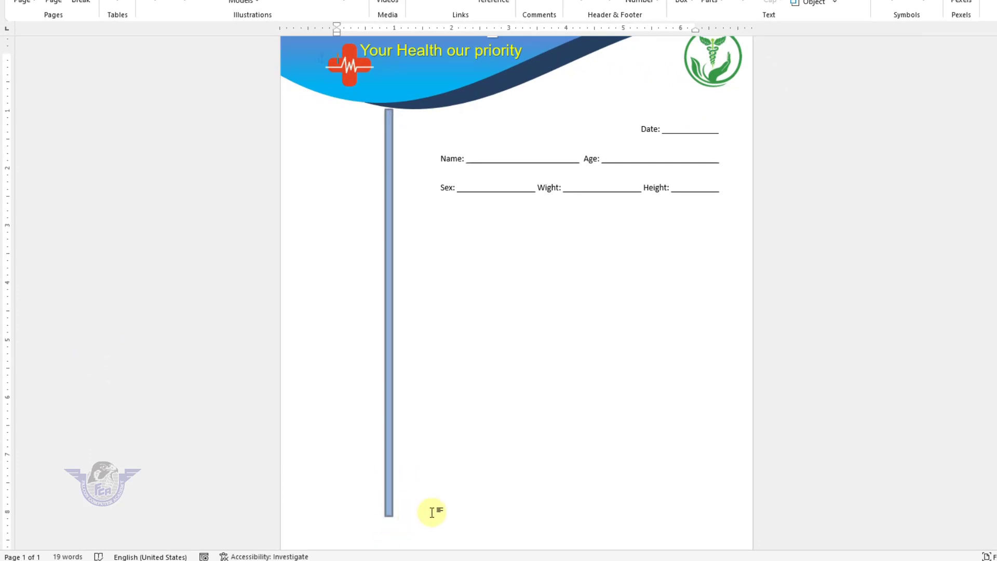
- Stretch the bar to the page bottom, narrow it, and tuck its top under the wave
scroll(390, 417, "down", 2)
left_click_drag(389, 392, 393, 539)
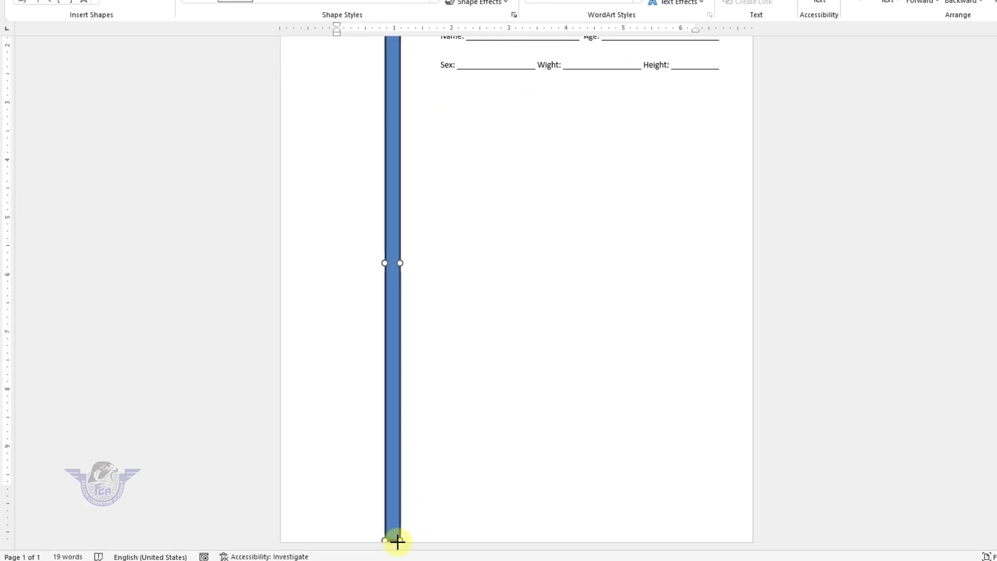
scroll(419, 329, "up", 3)
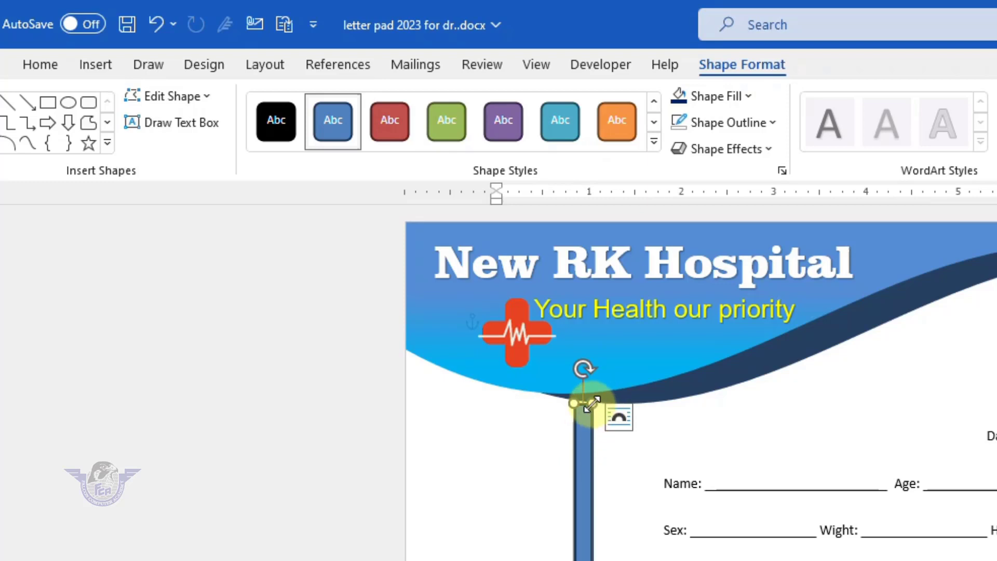
left_click_drag(591, 403, 592, 401)
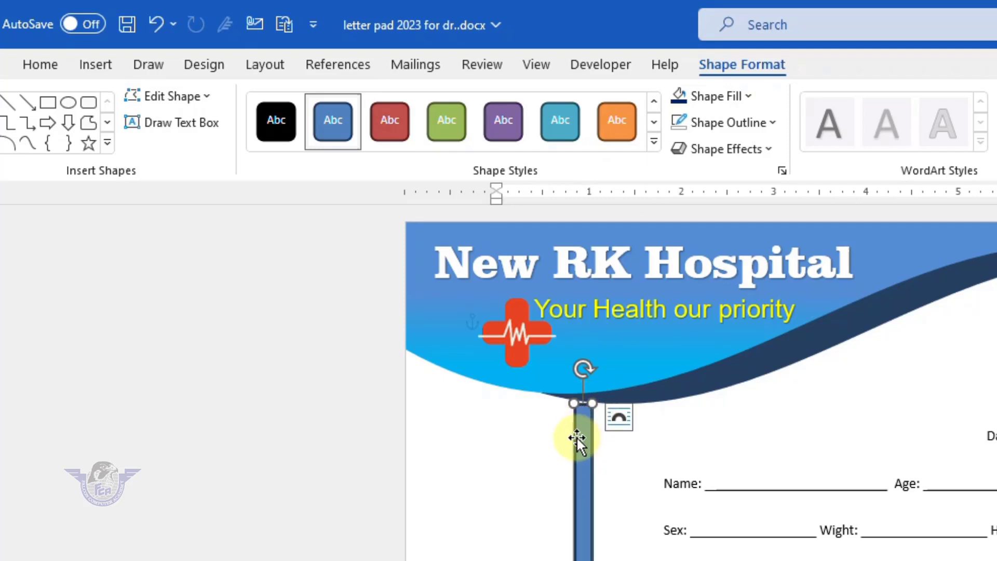
scroll(585, 386, "up", 6)
scroll(494, 382, "up", 12)
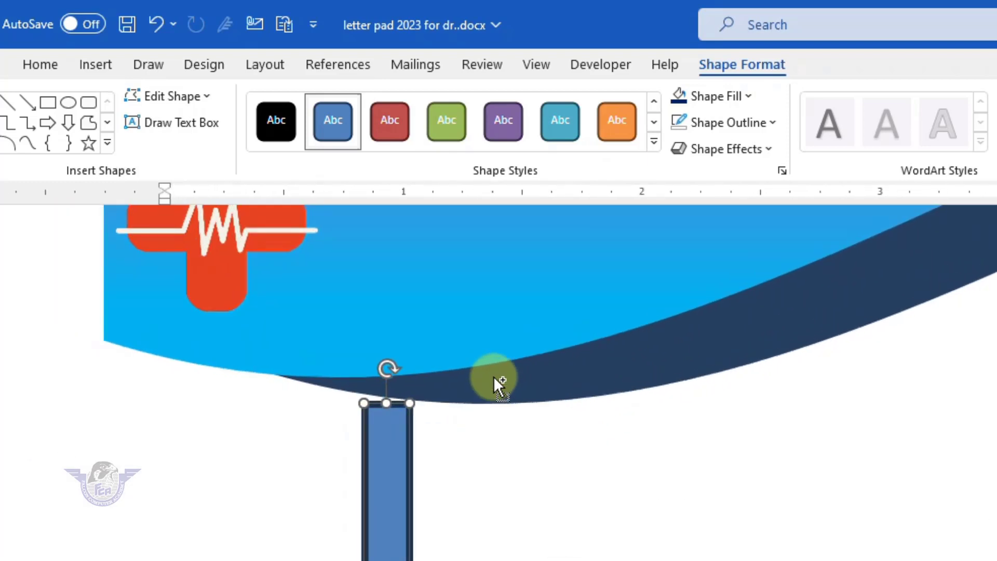
left_click_drag(428, 404, 403, 384)
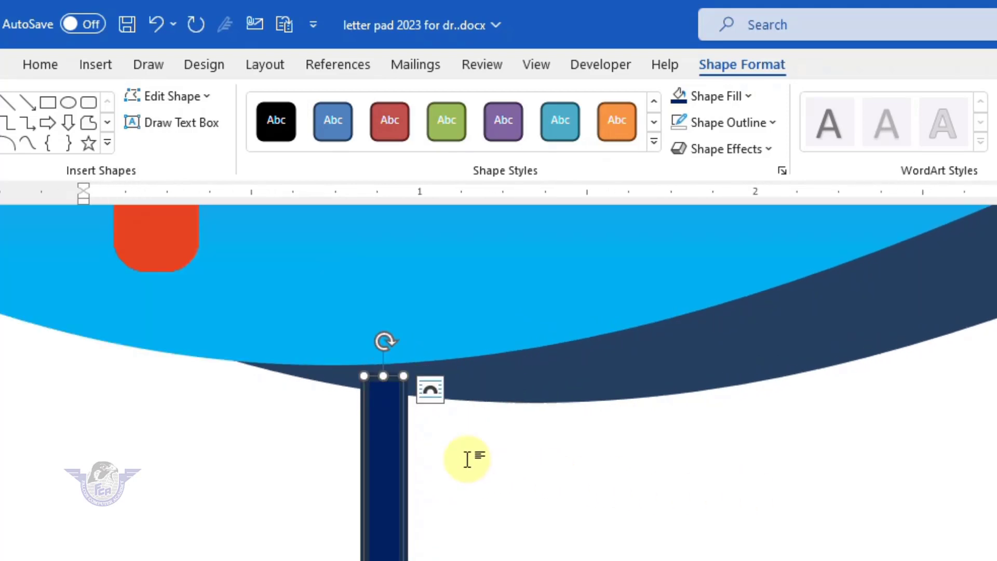
- Remove the bar's outline and fill it with the header's dark navy shade
left_click(751, 123)
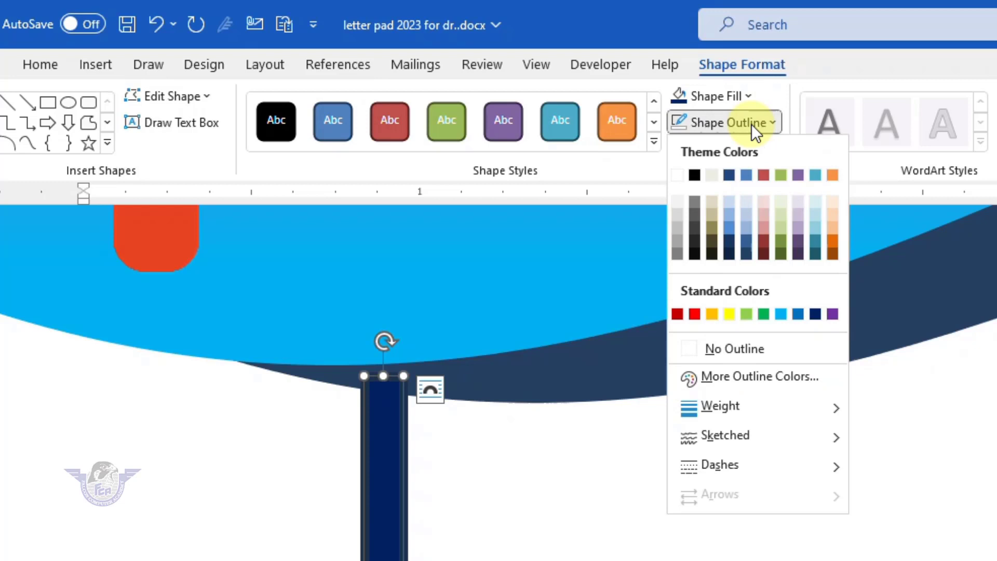
left_click(743, 348)
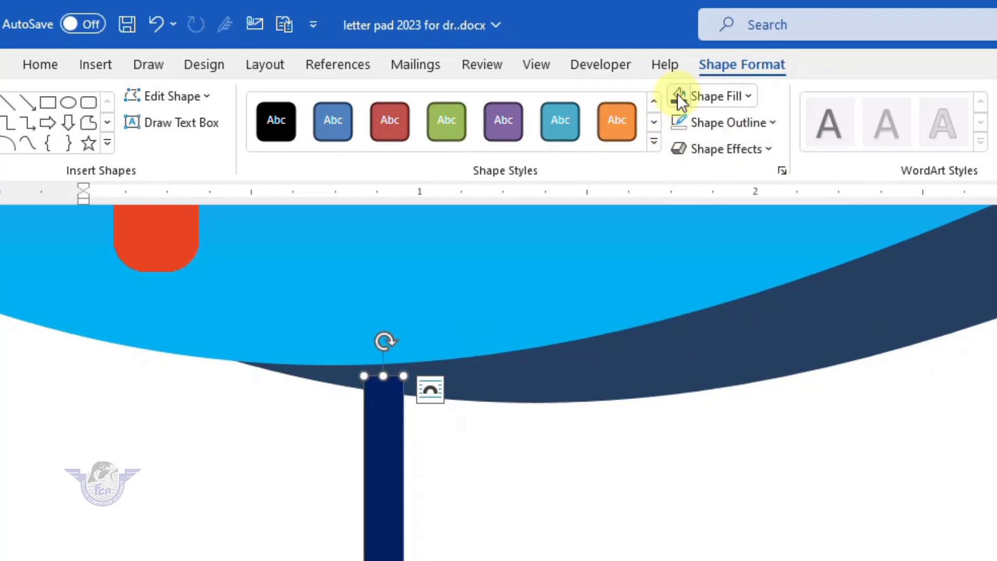
left_click(747, 96)
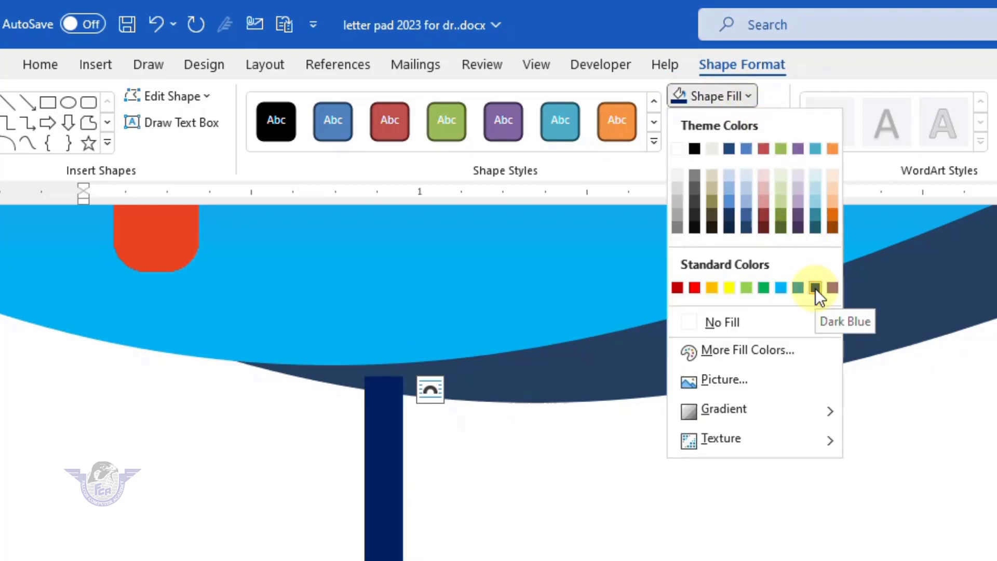
left_click(746, 224)
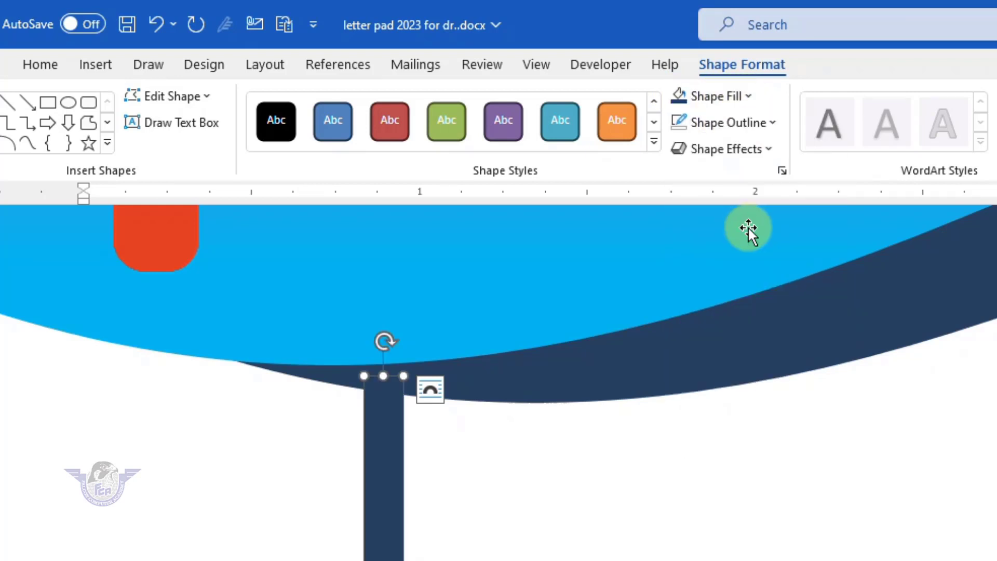
left_click(535, 509)
- Nudge the navy divider bar slightly to the right
scroll(534, 509, "up", 3)
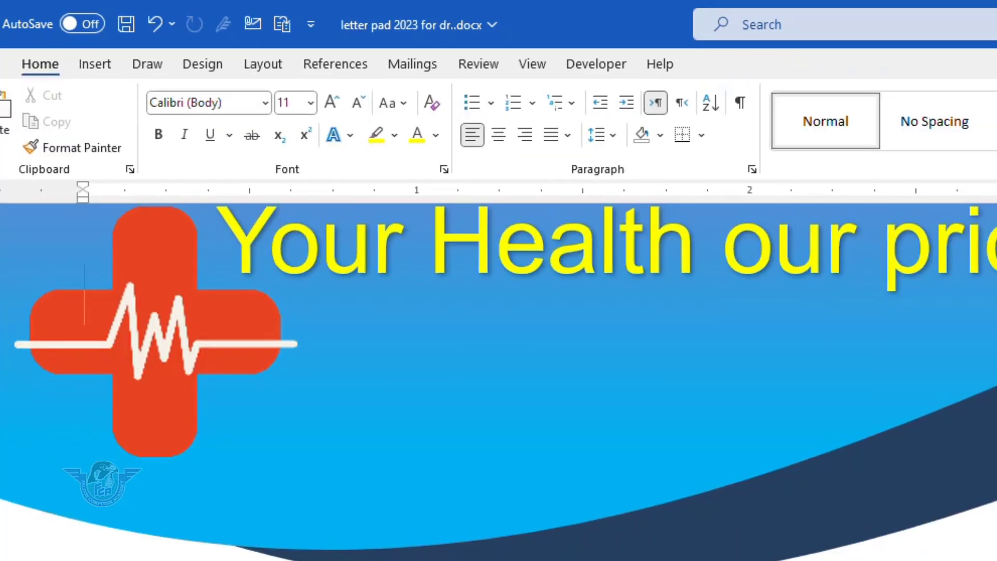
scroll(511, 539, "down", 15)
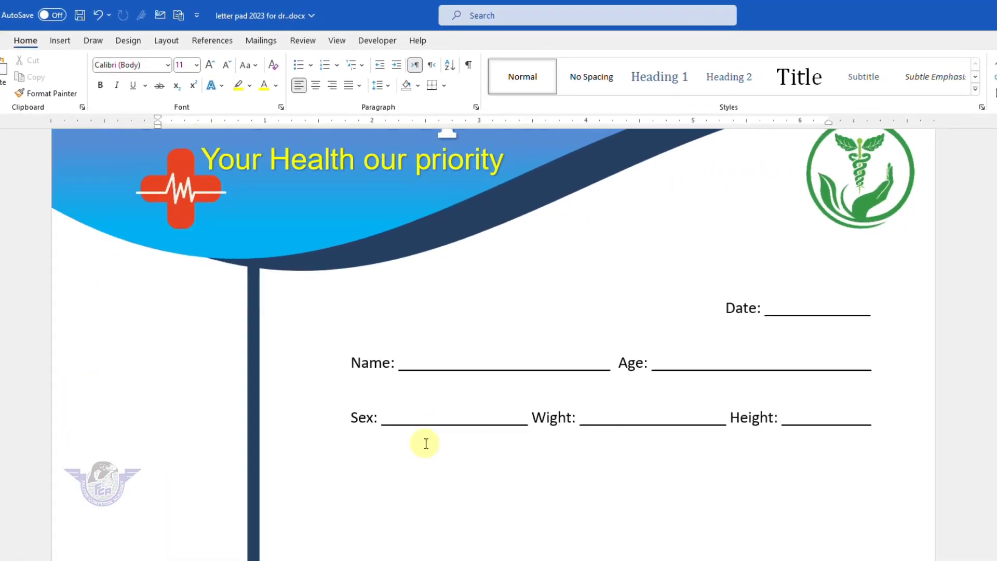
scroll(425, 443, "down", 3)
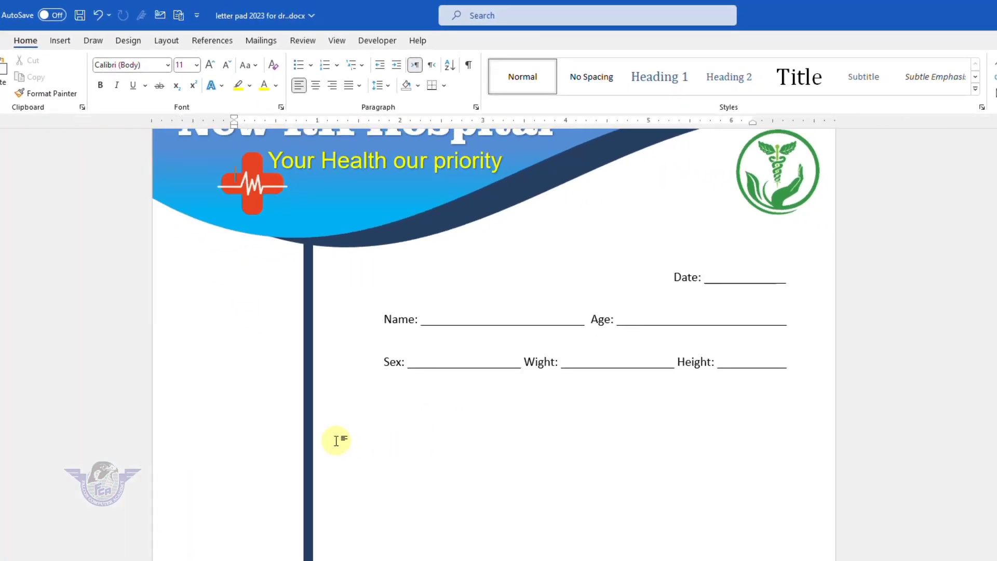
left_click_drag(312, 366, 322, 366)
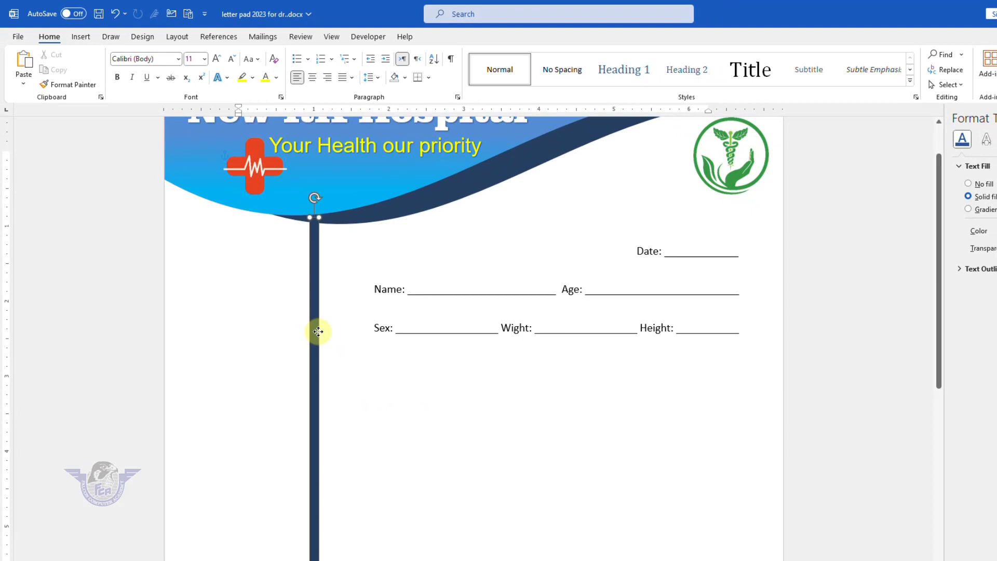
left_click_drag(317, 331, 323, 333)
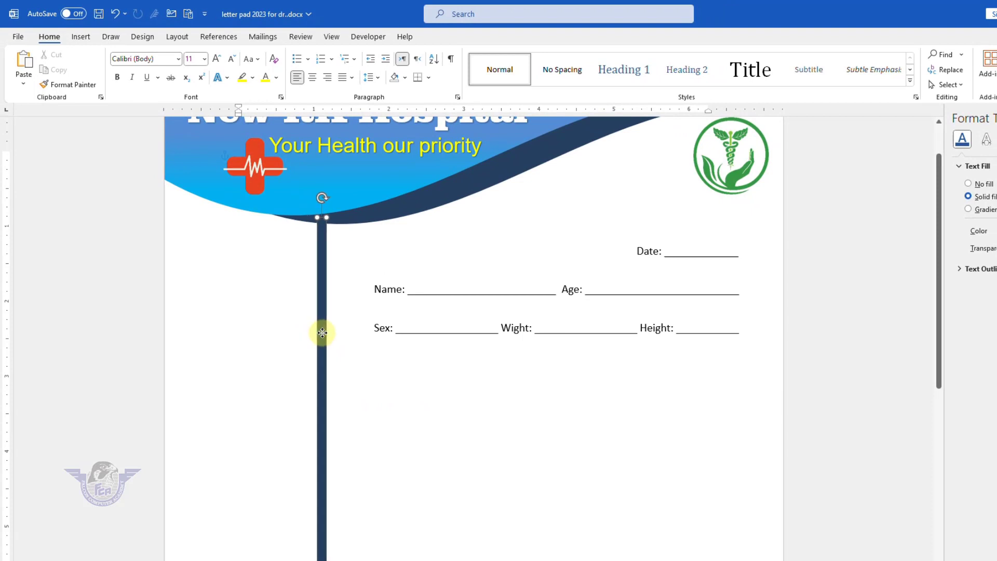
scroll(361, 392, "down", 5)
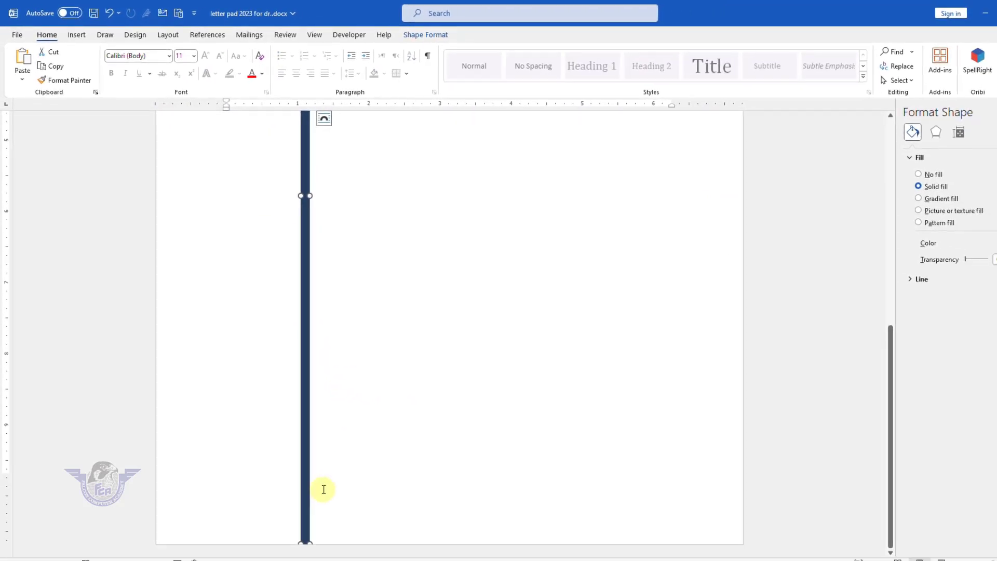
scroll(326, 482, "up", 5)
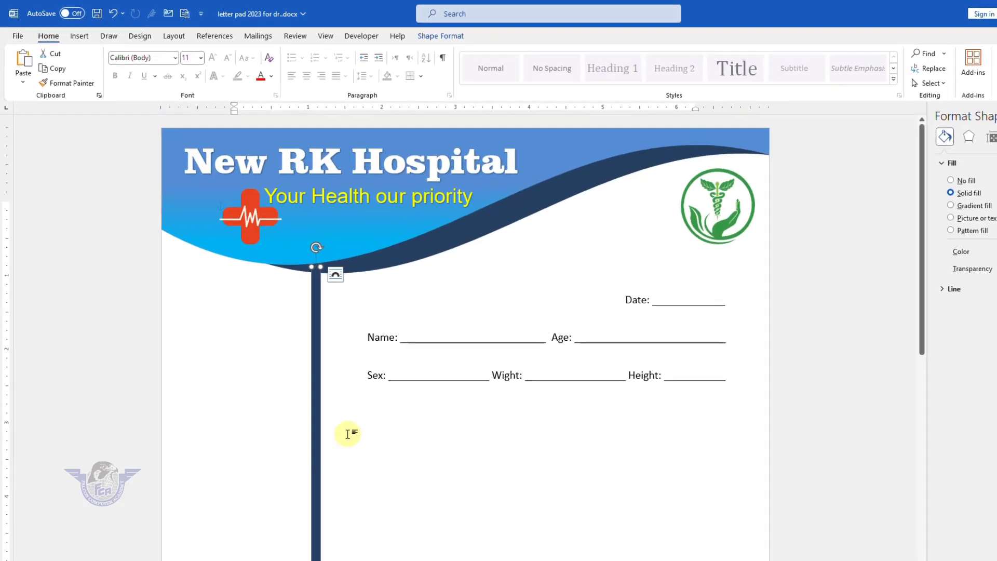
scroll(349, 429, "down", 4)
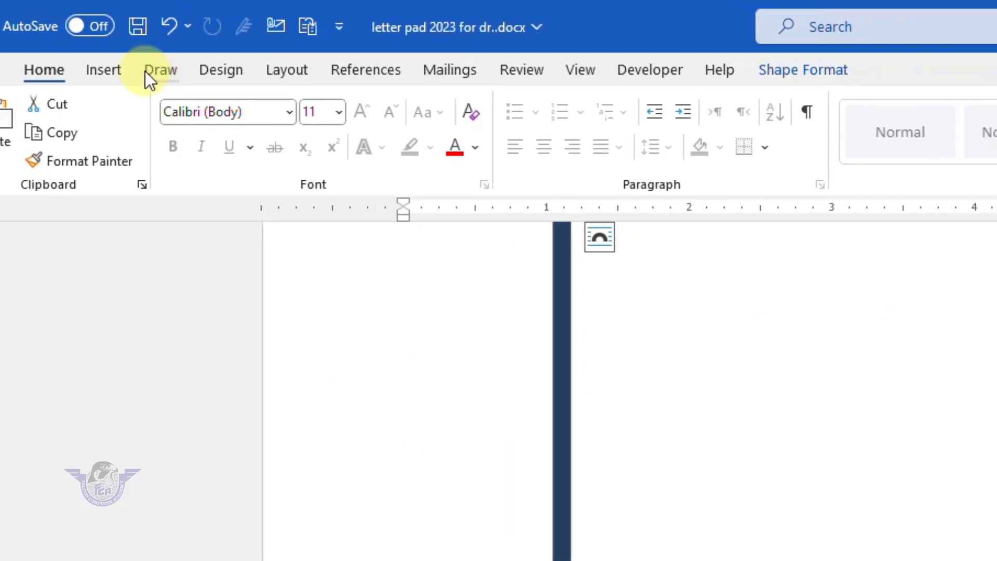
- Draw a text box left of the navy bar and stretch it down the page
left_click(104, 70)
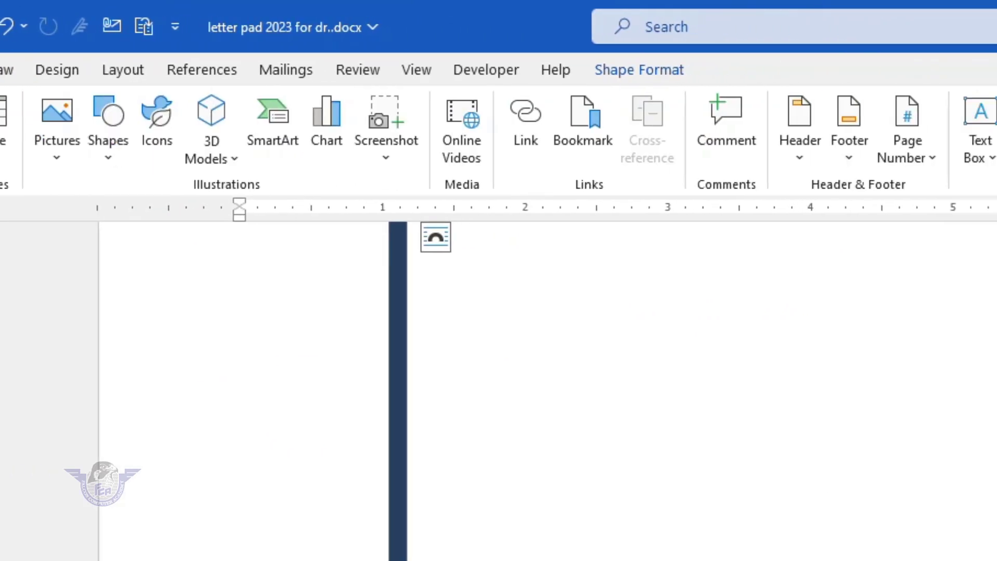
left_click(548, 156)
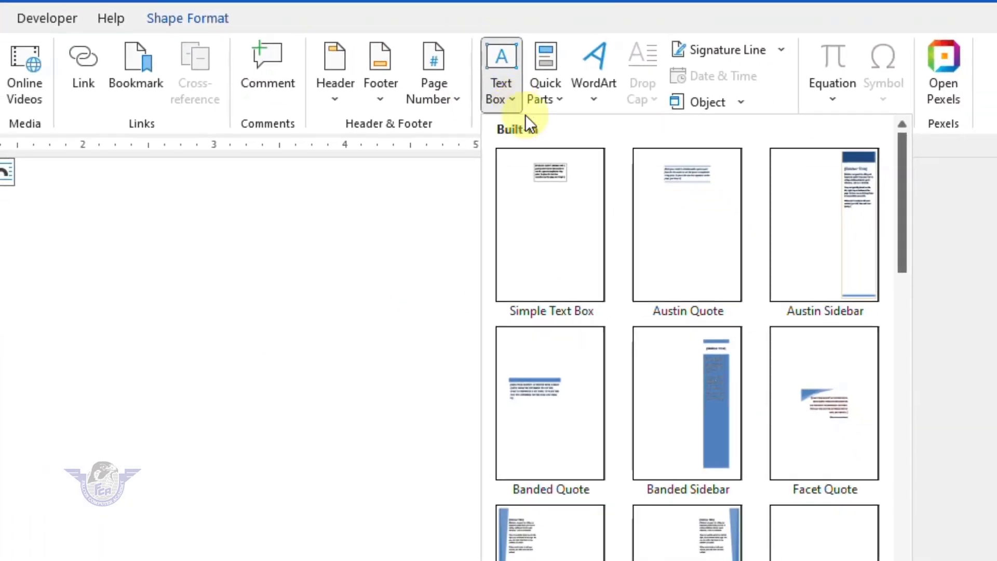
left_click(490, 502)
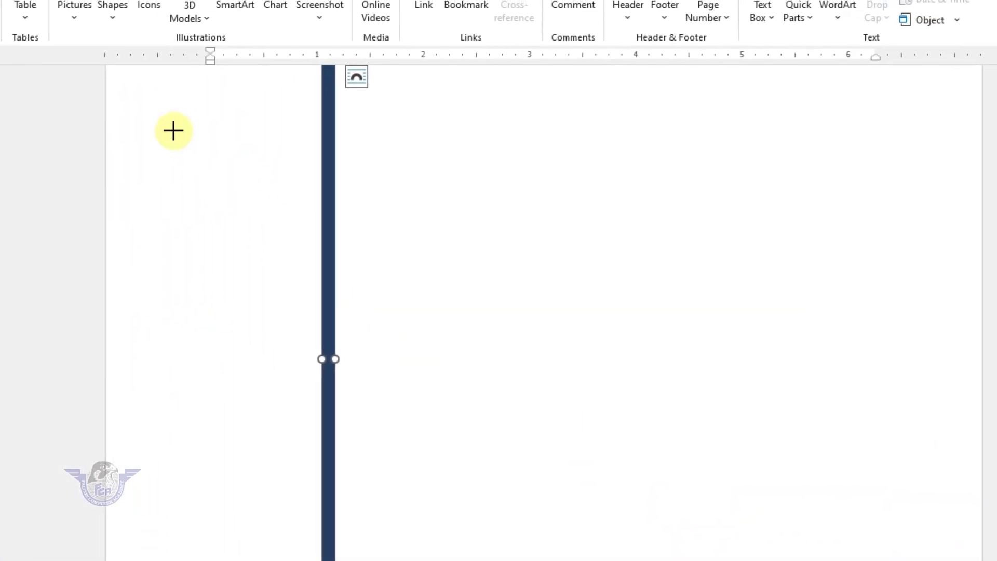
mouse_move(118, 85)
left_mouse_down()
mouse_move(228, 165)
mouse_move(309, 195)
mouse_move(317, 307)
left_mouse_up()
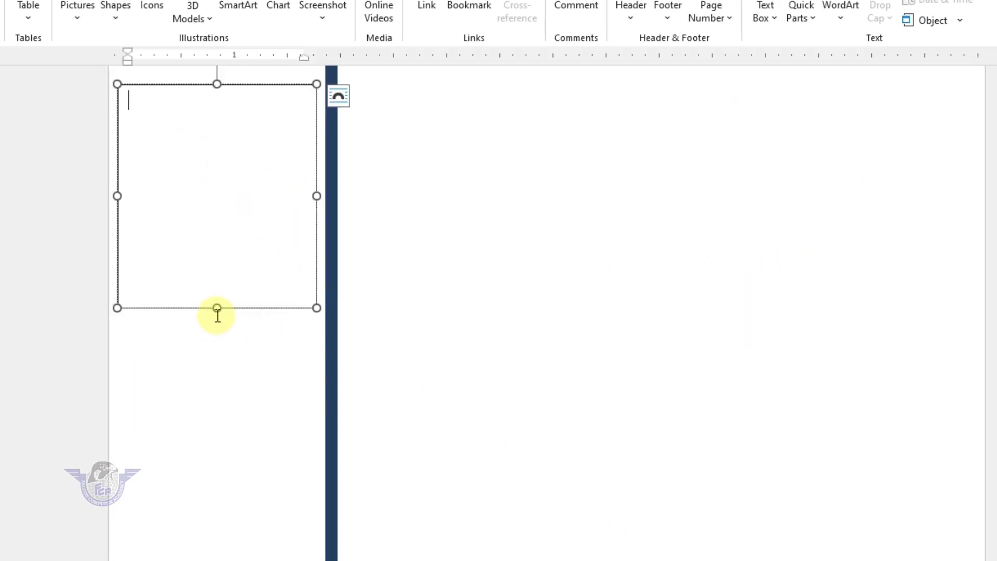
left_click_drag(216, 307, 216, 558)
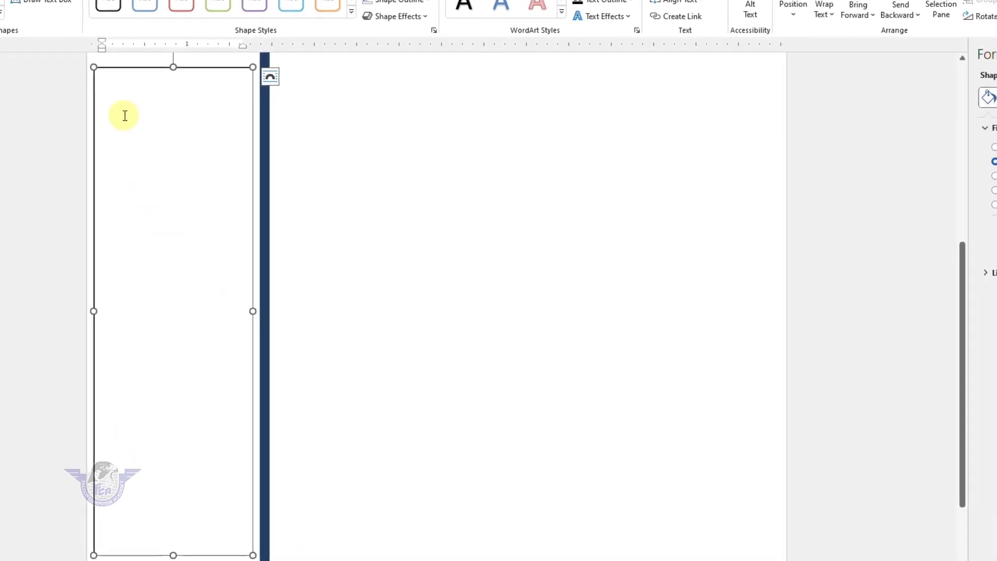
left_click(170, 135)
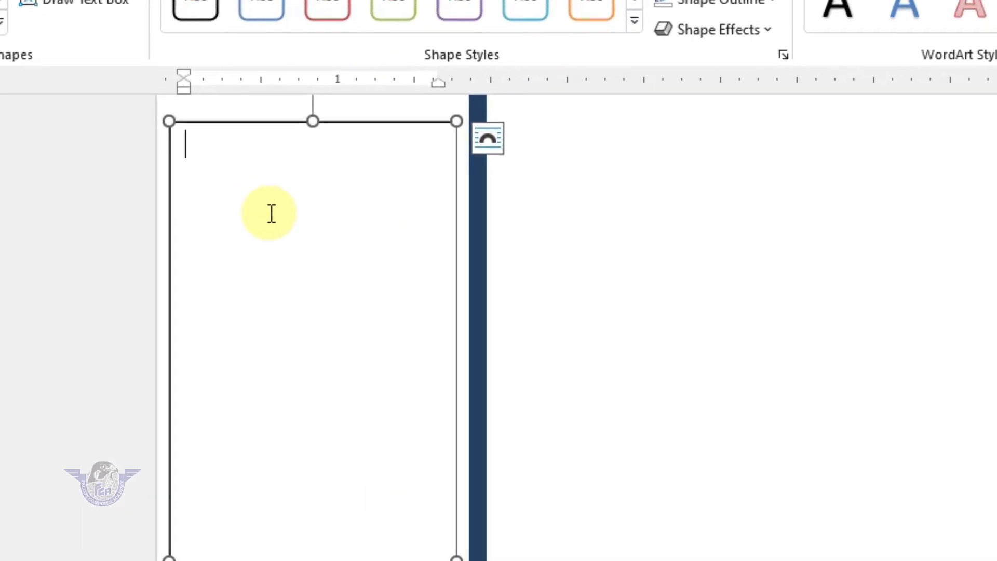
- Enter the first doctor's name with 'MBBS. MD Medicine', then begin the Timing heading
key("Return")
key("Return")
key("Return")
key("Return")
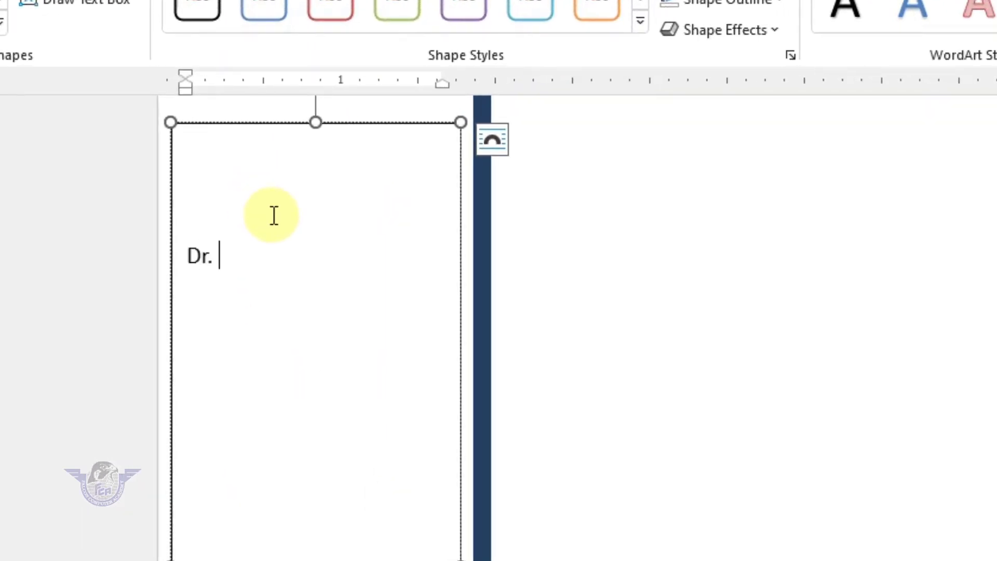
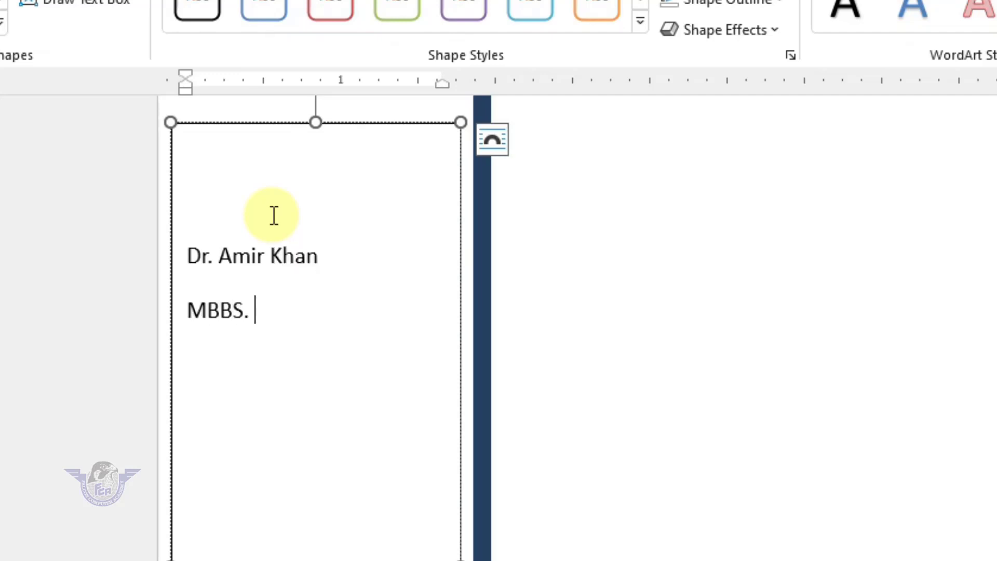
type("MBBS. MD Medicine")
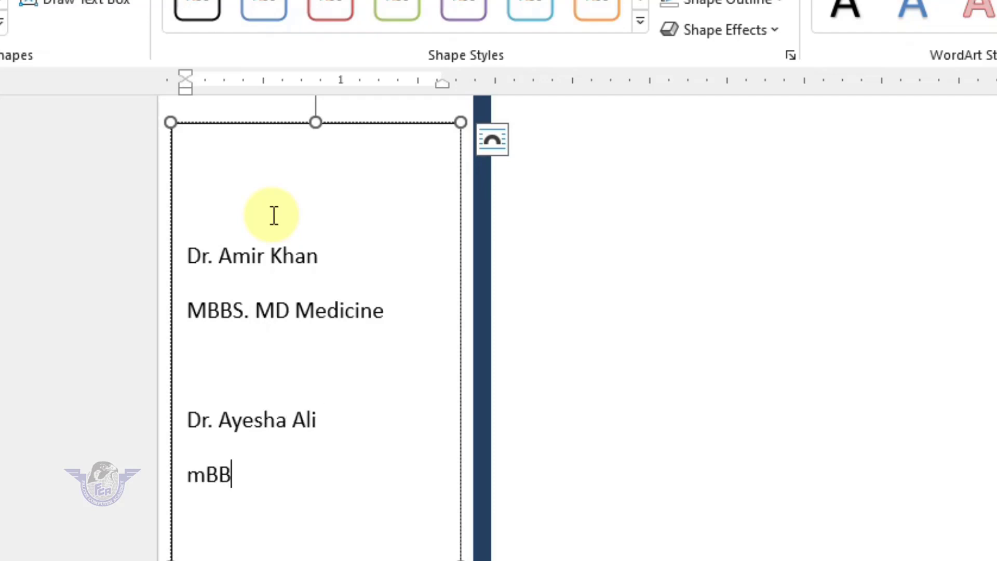
key("BackSpace")
key("BackSpace")
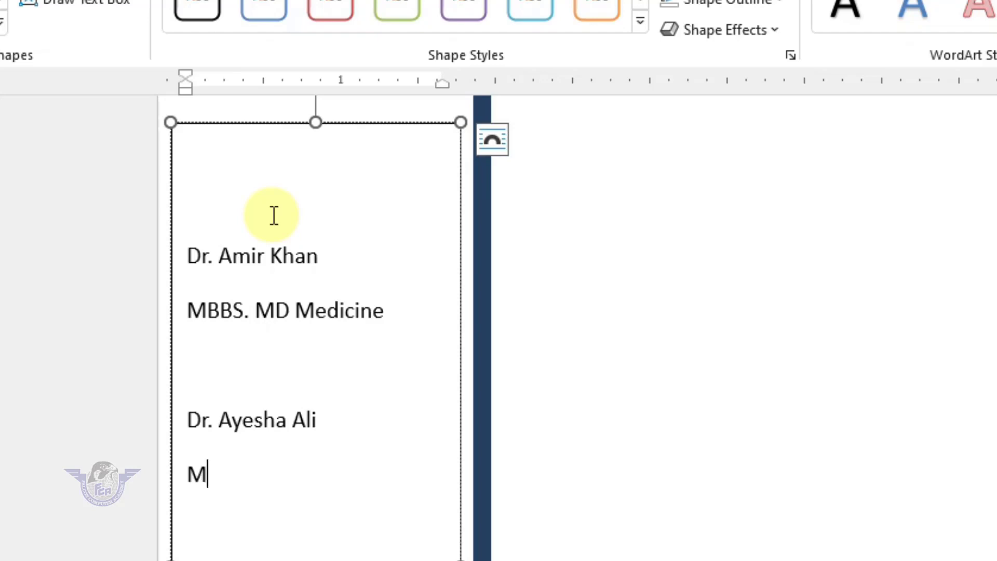
type("BBS. FCPS")
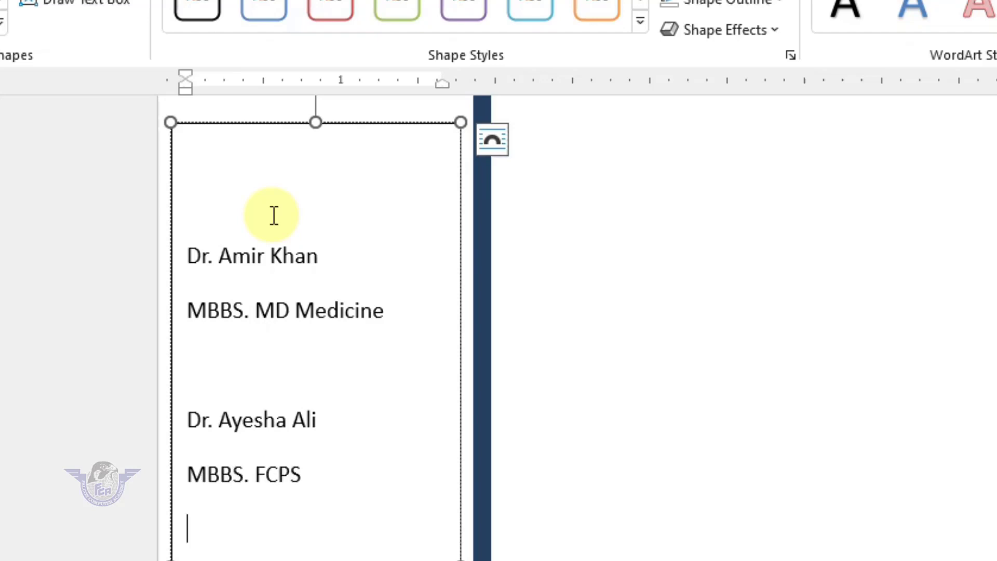
key("Return")
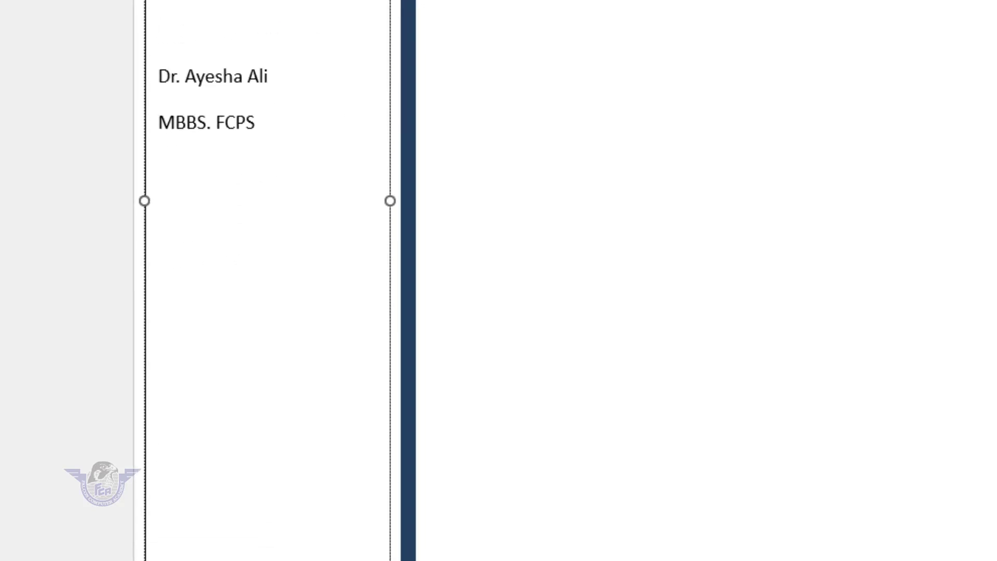
type("Timing")
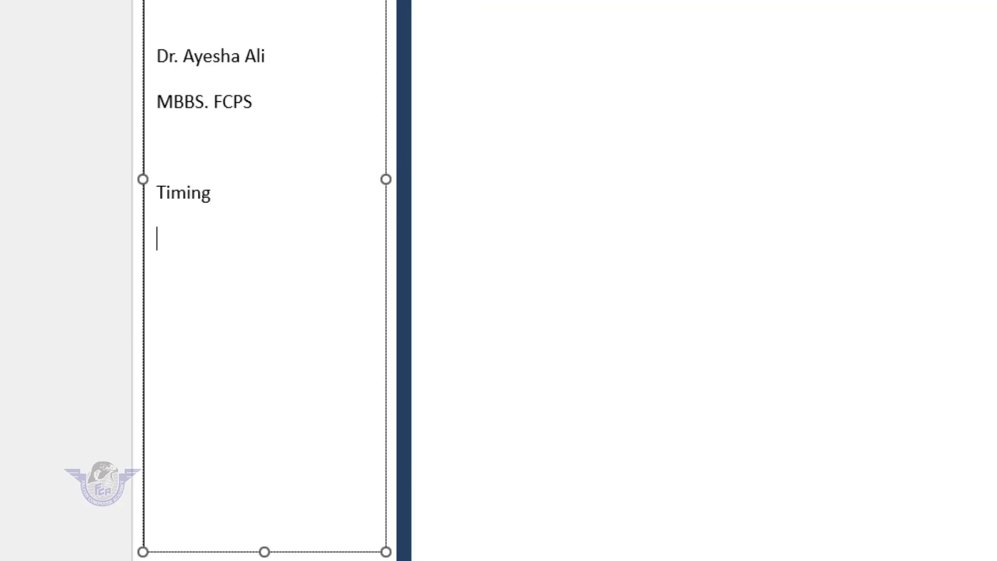